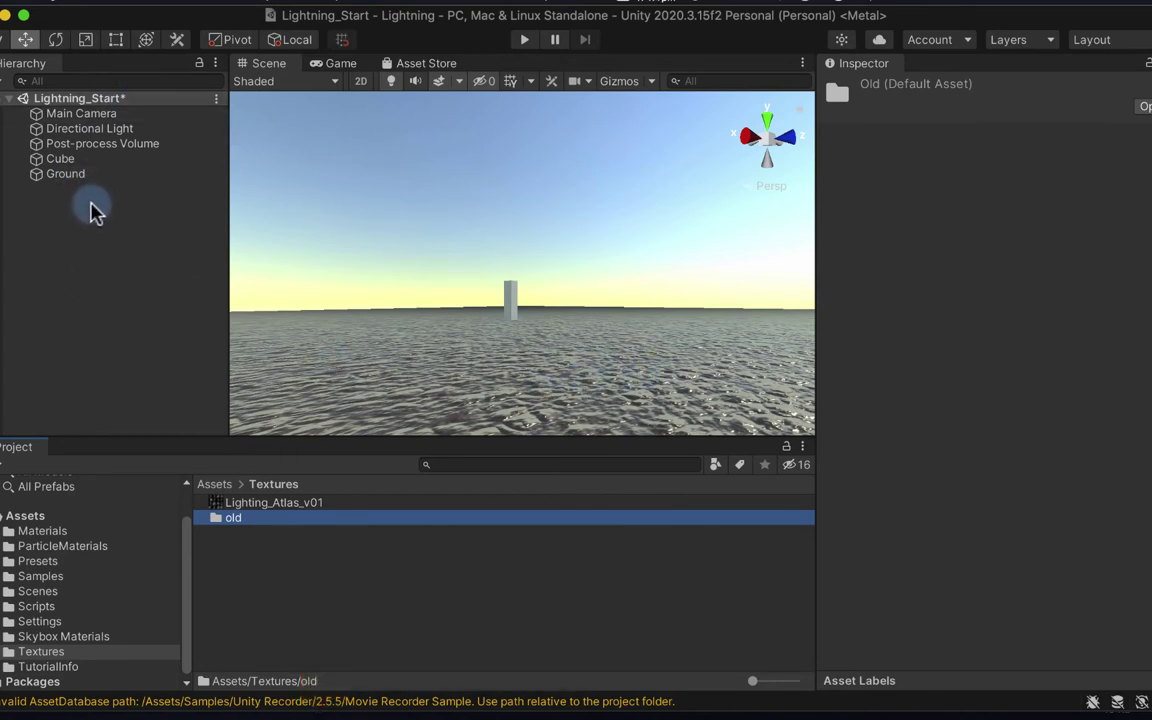
Create an Effects > Particle System named Lightning and collapse the Particle Effect overlay.
{"action": "right_click", "coordinate": [95, 212]}
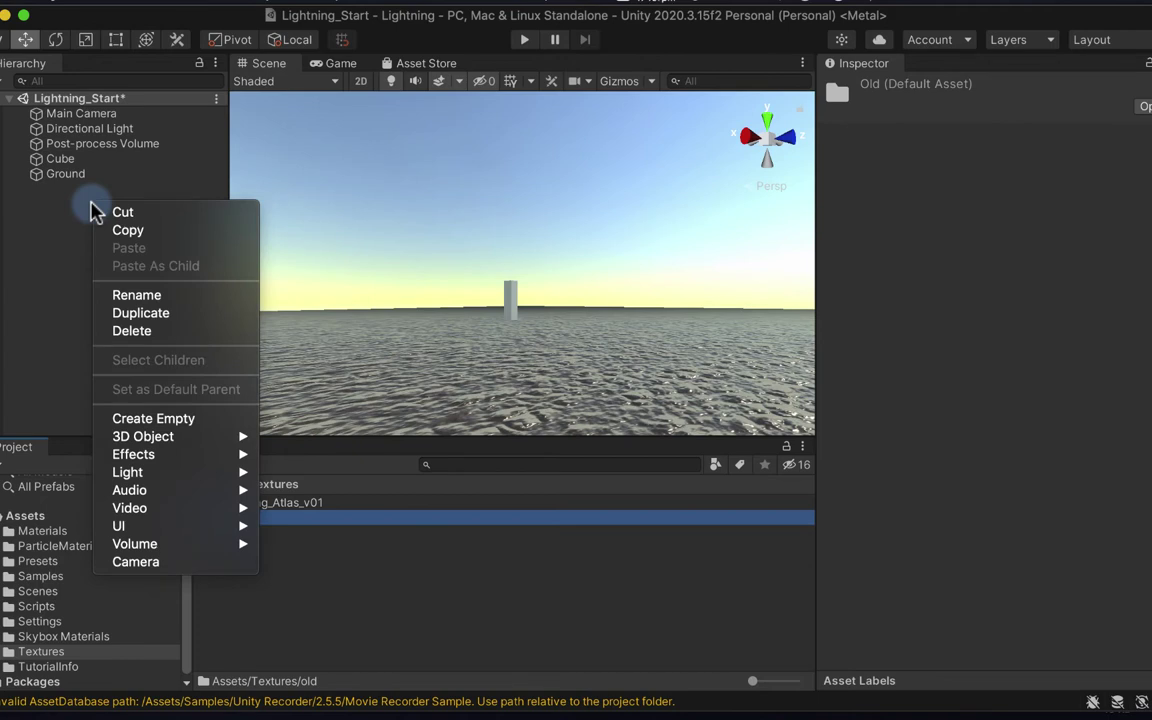
{"action": "mouse_move", "coordinate": [208, 458]}
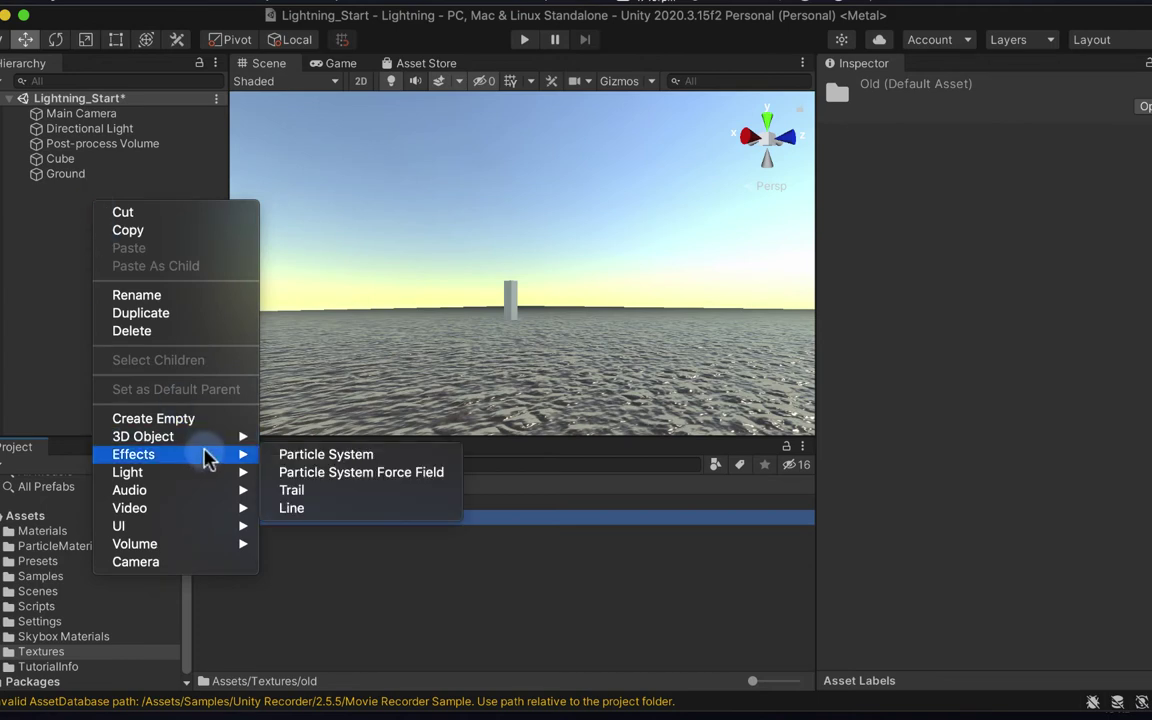
{"action": "left_click", "coordinate": [386, 457]}
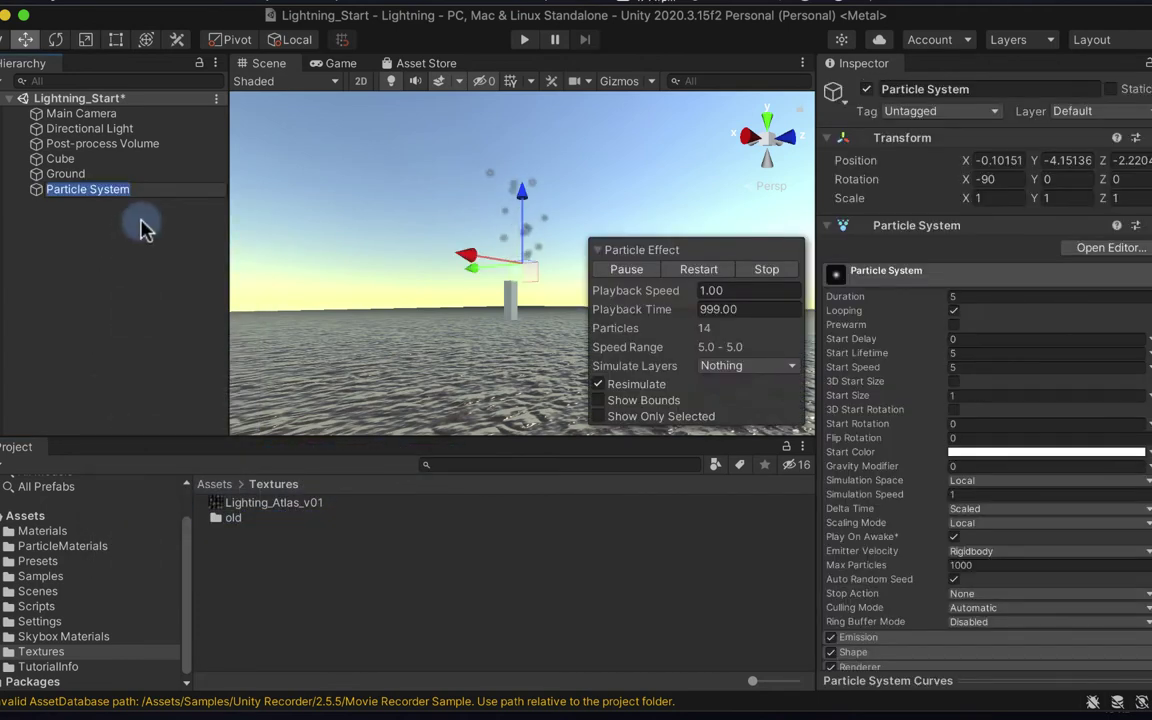
{"action": "type", "text": "Lightning"}
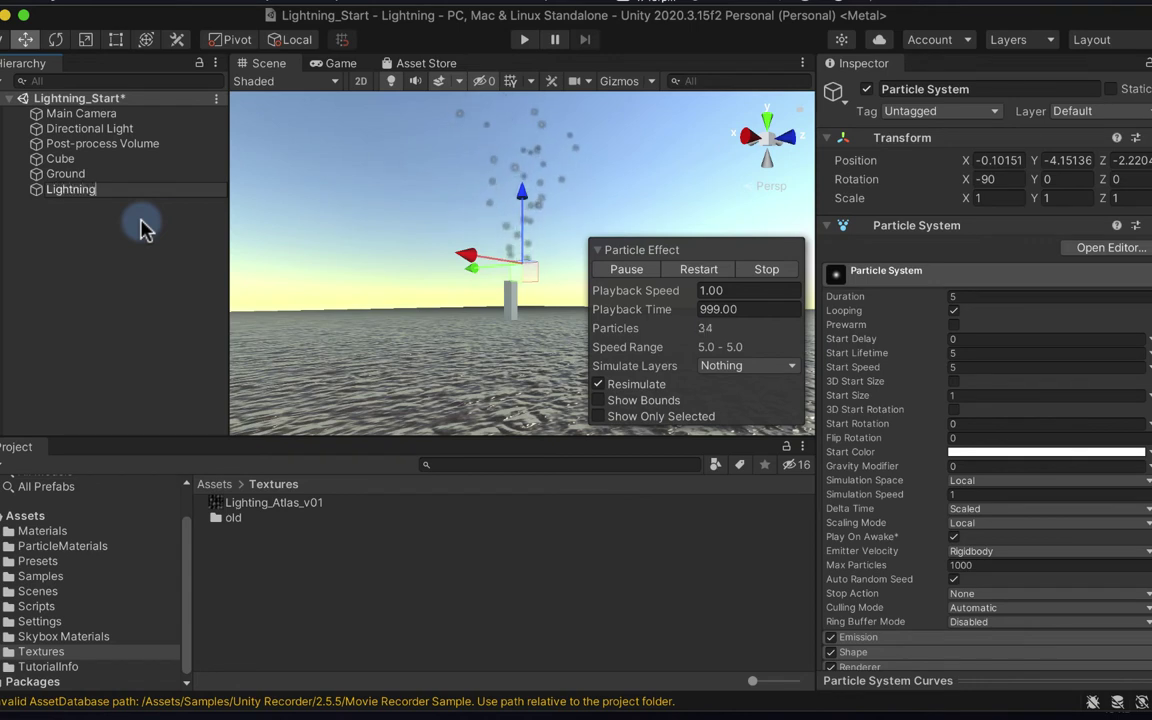
{"action": "key", "text": "Return"}
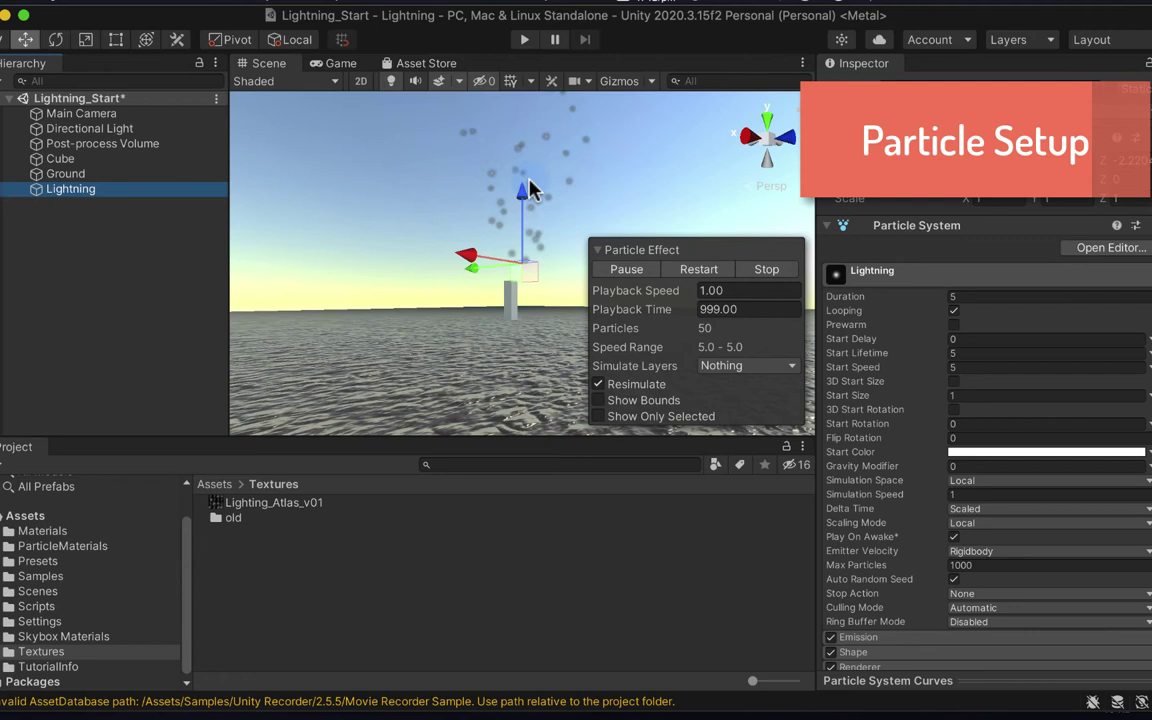
{"action": "left_click", "coordinate": [598, 249]}
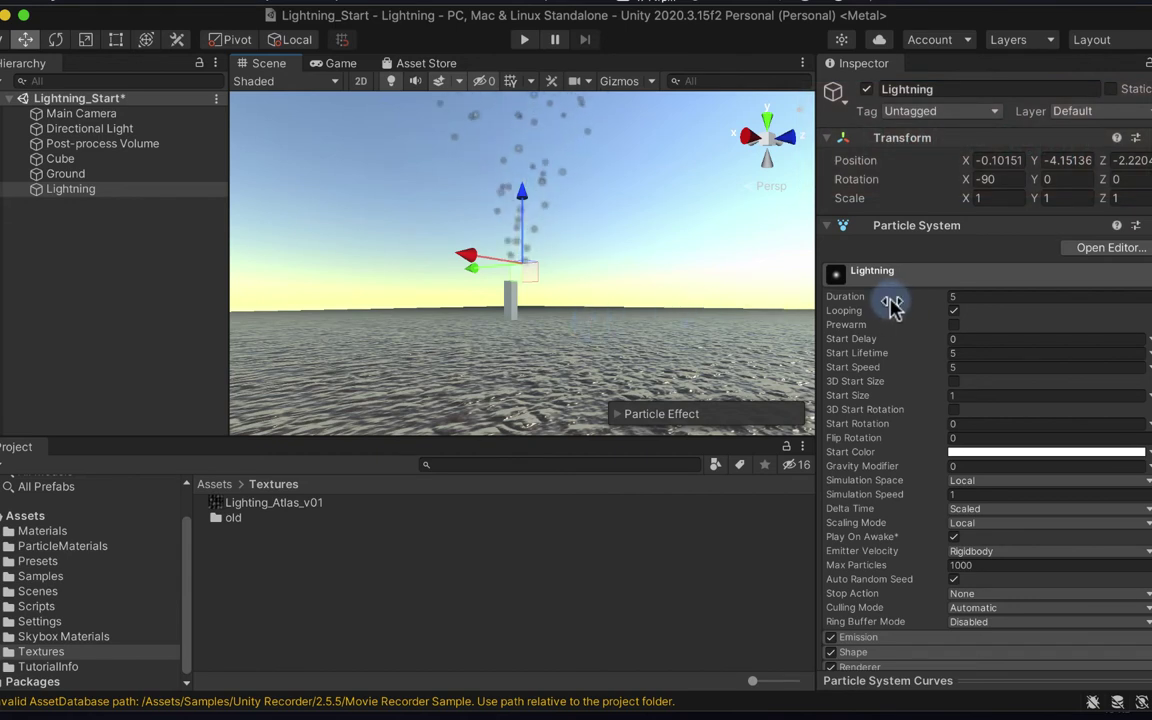
Set Duration to 3 and Start Lifetime to Random Between Two Constants 1 and 2.
{"action": "left_click", "coordinate": [967, 297]}
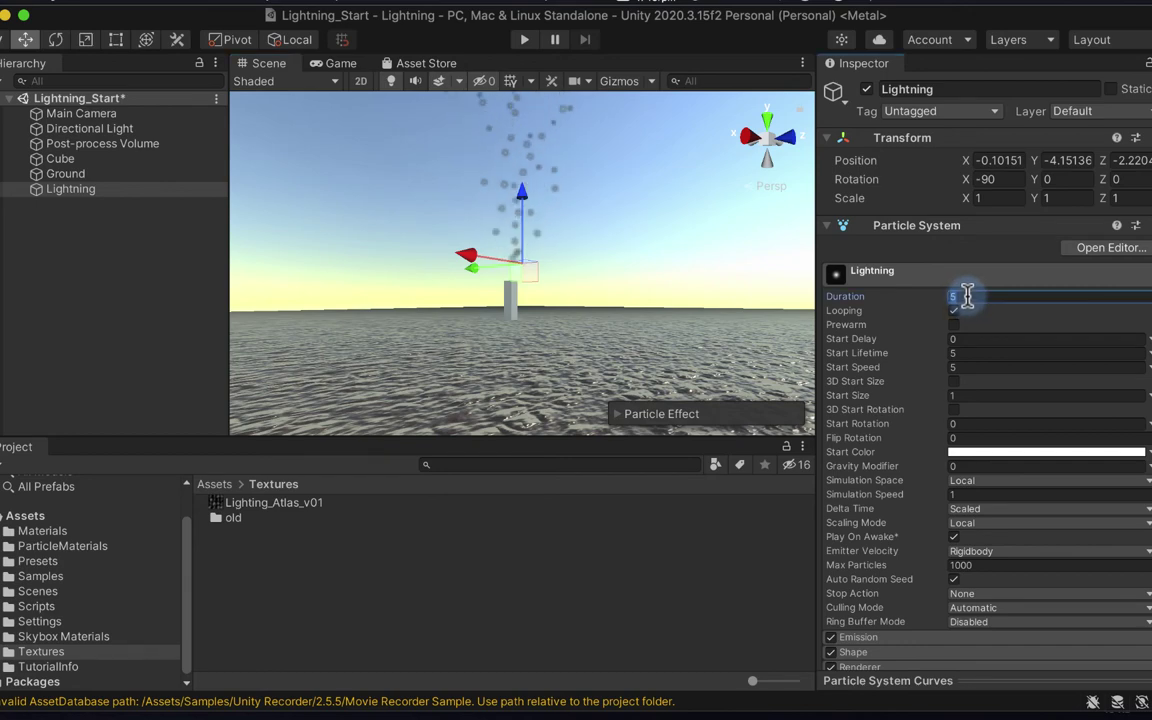
{"action": "type", "text": "3"}
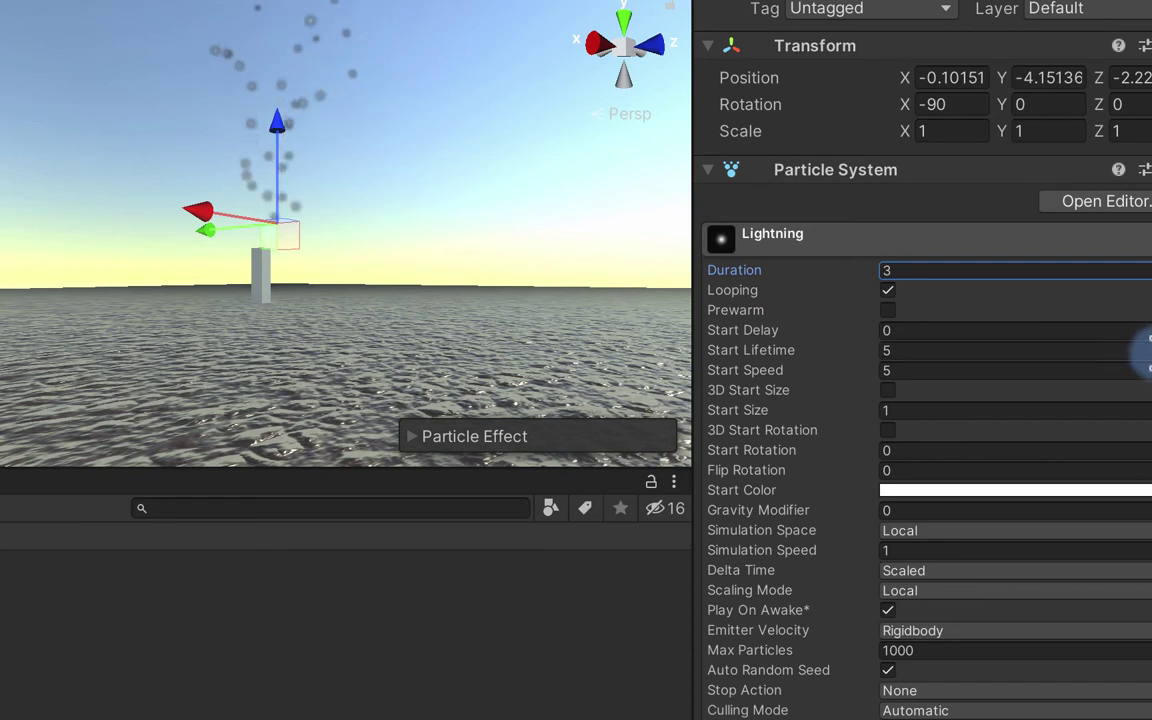
{"action": "left_click", "coordinate": [1130, 370]}
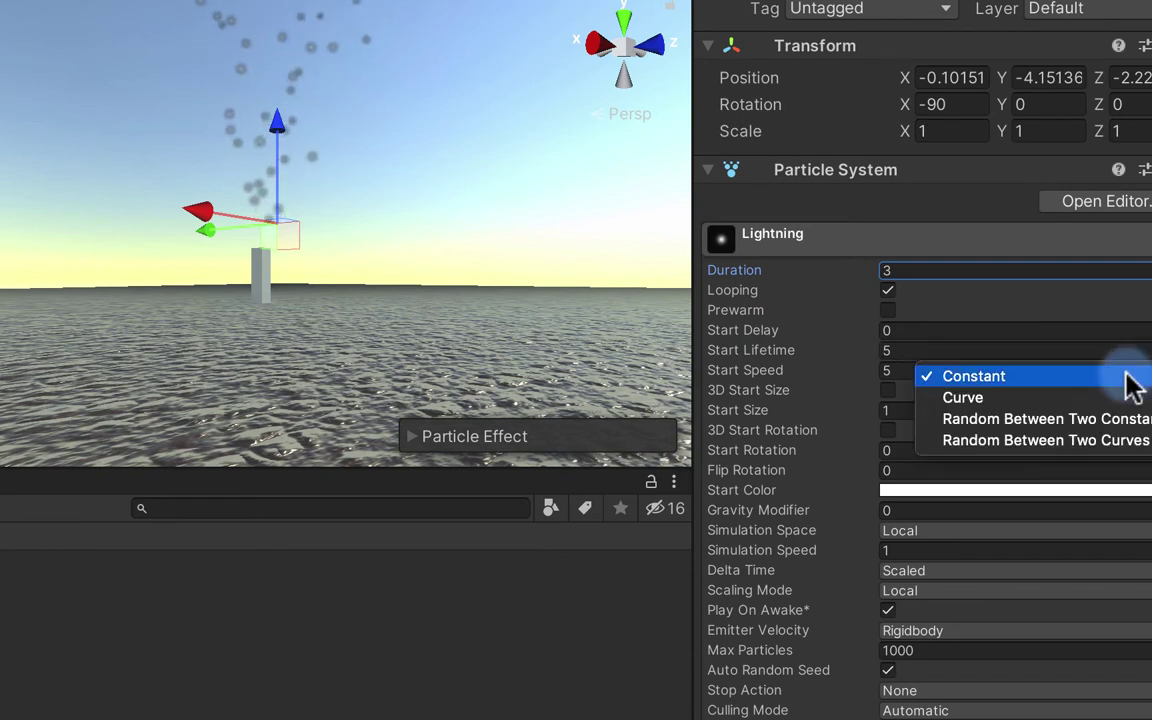
{"action": "left_click", "coordinate": [1080, 418]}
{"action": "left_click", "coordinate": [926, 352]}
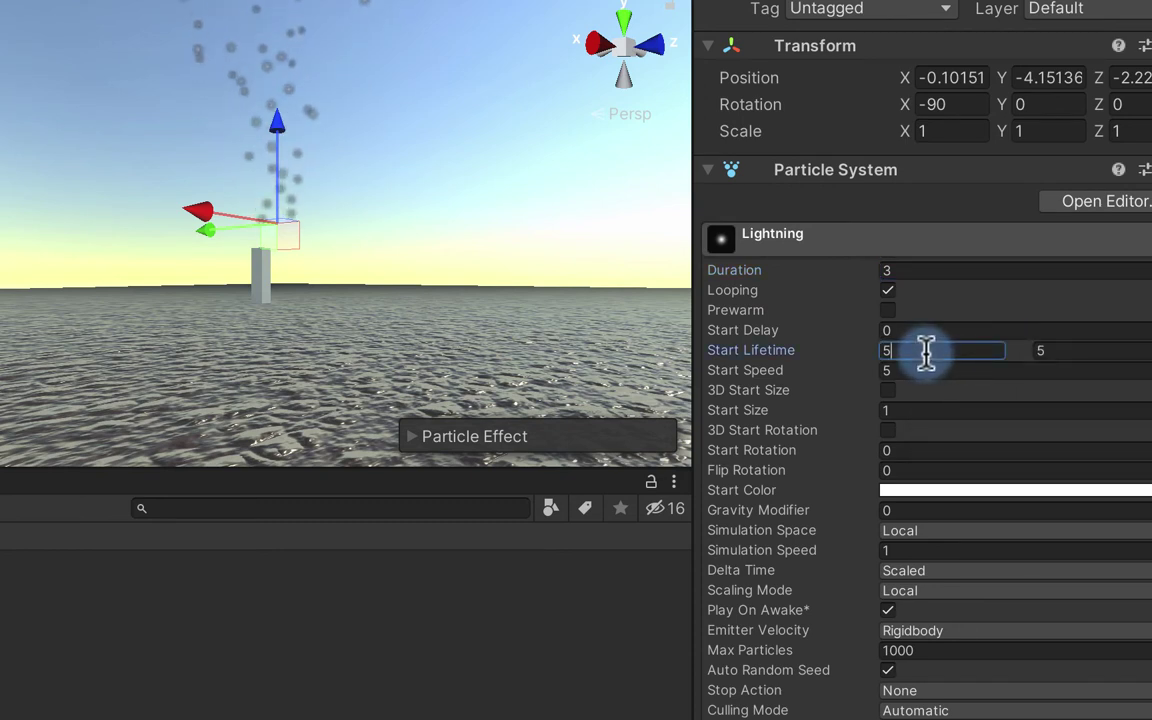
{"action": "key", "text": "BackSpace"}
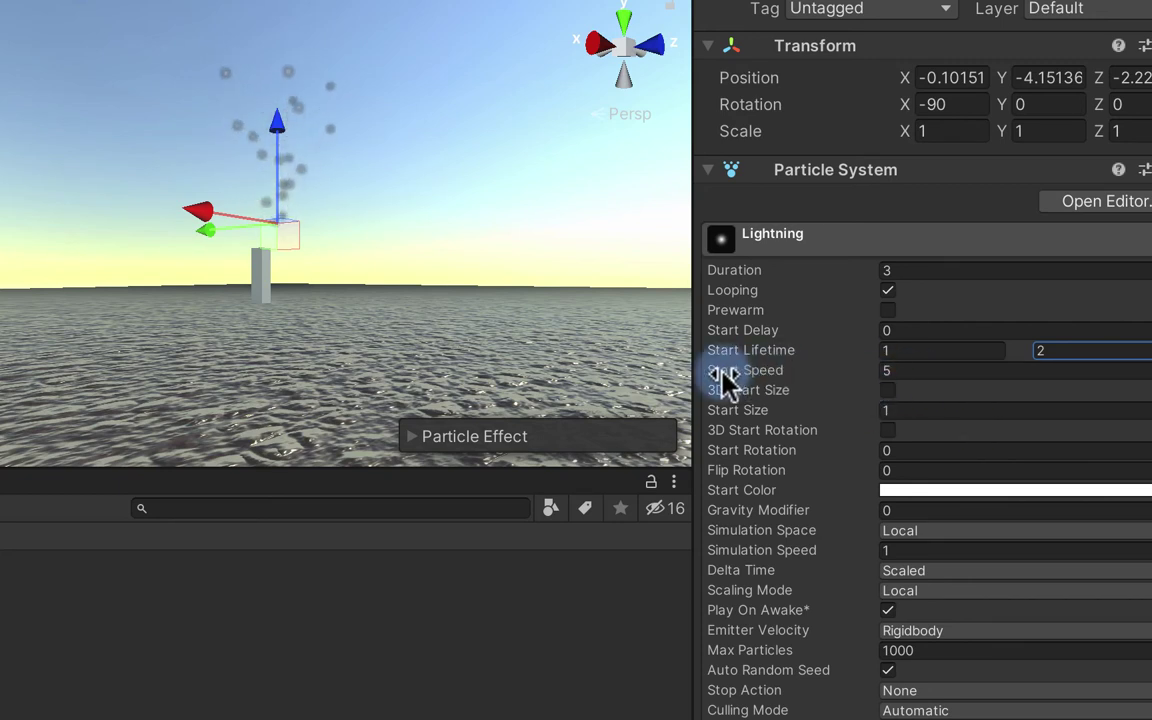
Set Start Speed to 0 and Start Size to 20.
{"action": "left_click", "coordinate": [924, 371]}
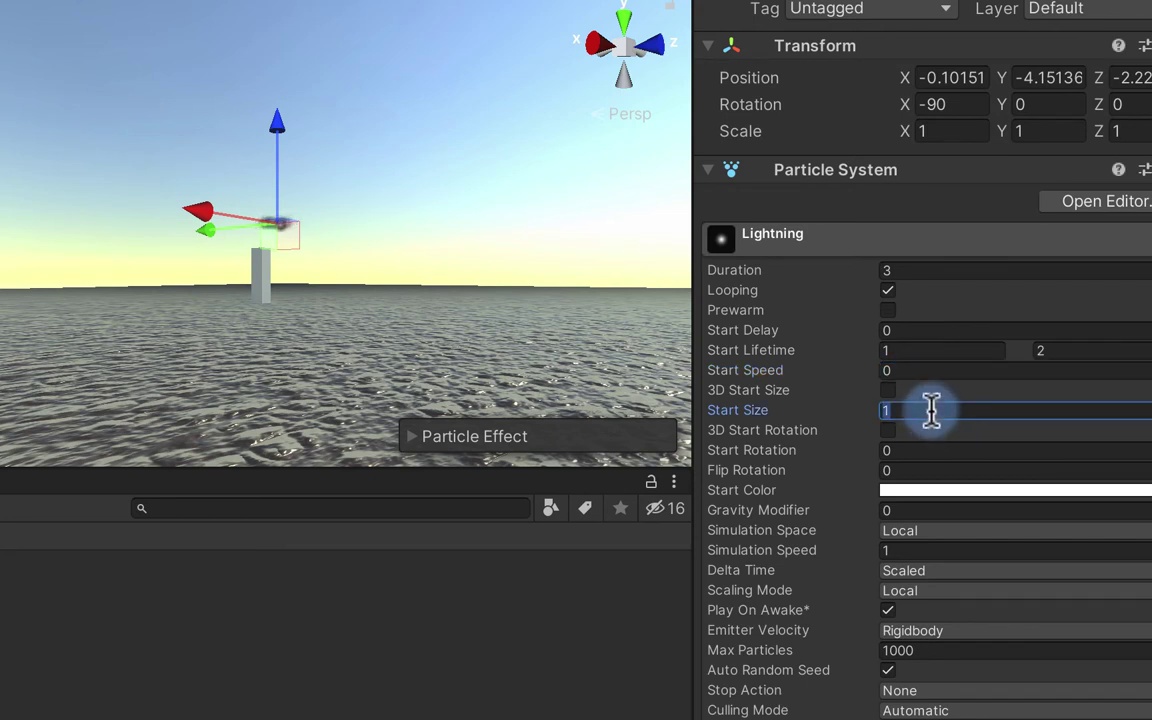
{"action": "left_click", "coordinate": [931, 410]}
{"action": "type", "text": "20"}
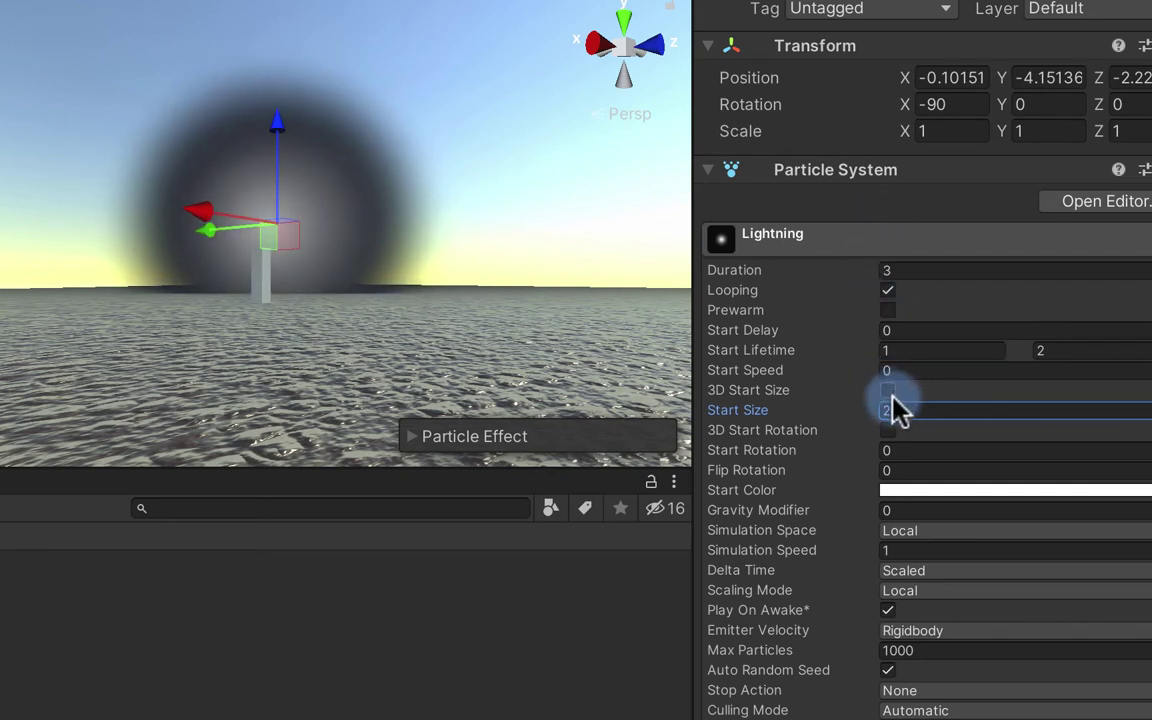
{"action": "left_click", "coordinate": [858, 245]}
{"action": "left_click", "coordinate": [841, 267]}
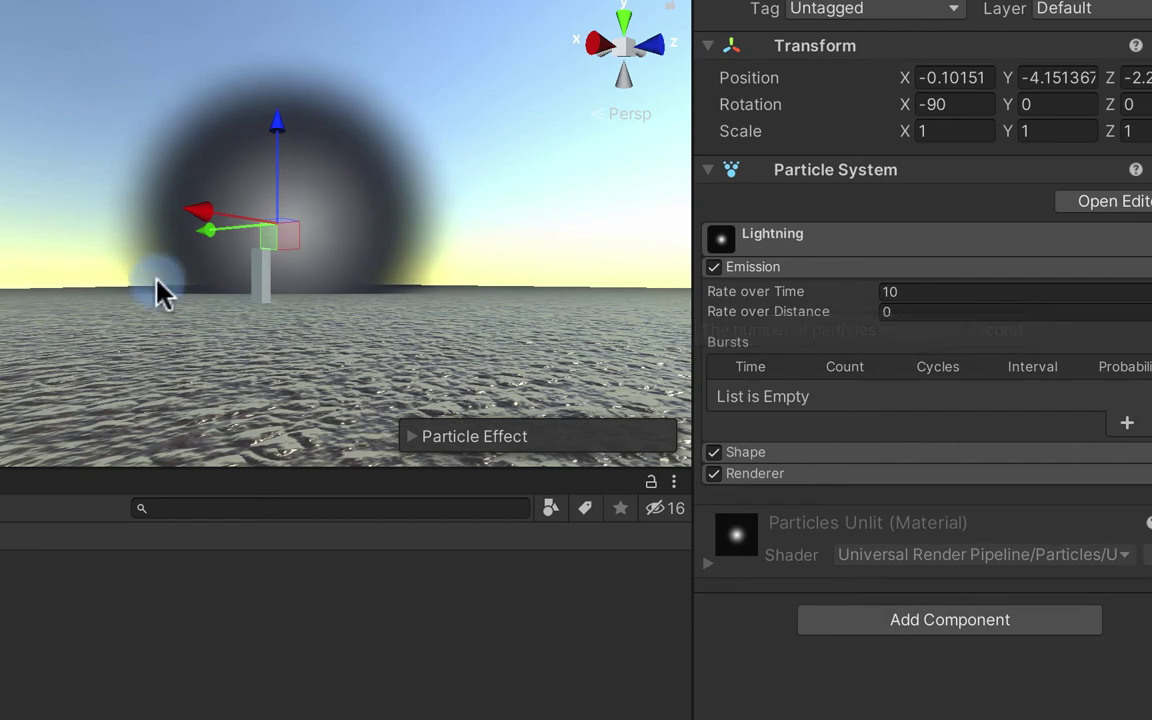
Set Emission Rate over Time to 0 and add a burst with Count 1 at time 0.
{"action": "left_click", "coordinate": [916, 292]}
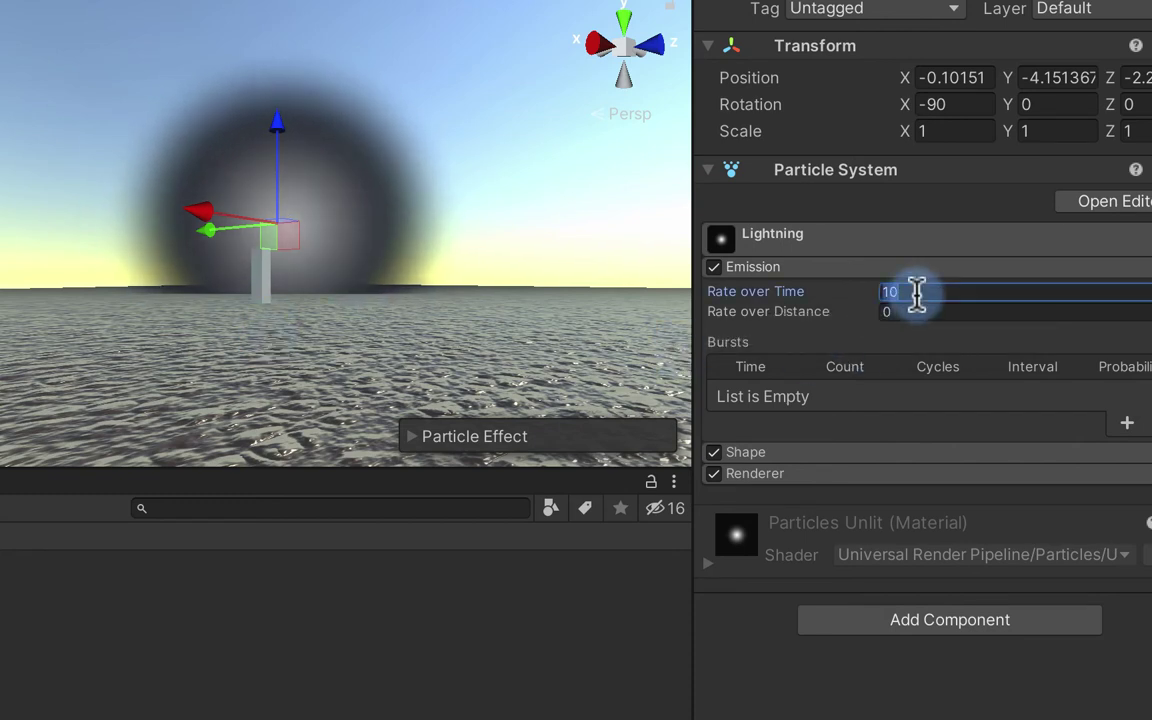
{"action": "type", "text": "0"}
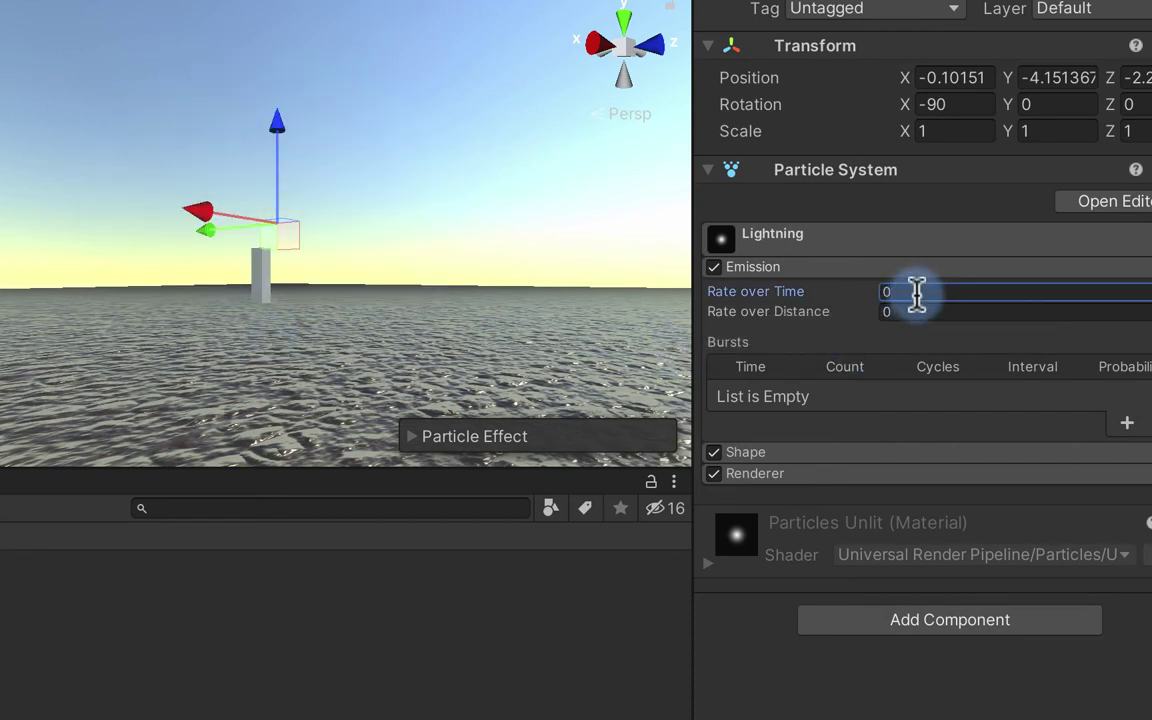
{"action": "left_click", "coordinate": [1126, 427]}
{"action": "left_click", "coordinate": [838, 396]}
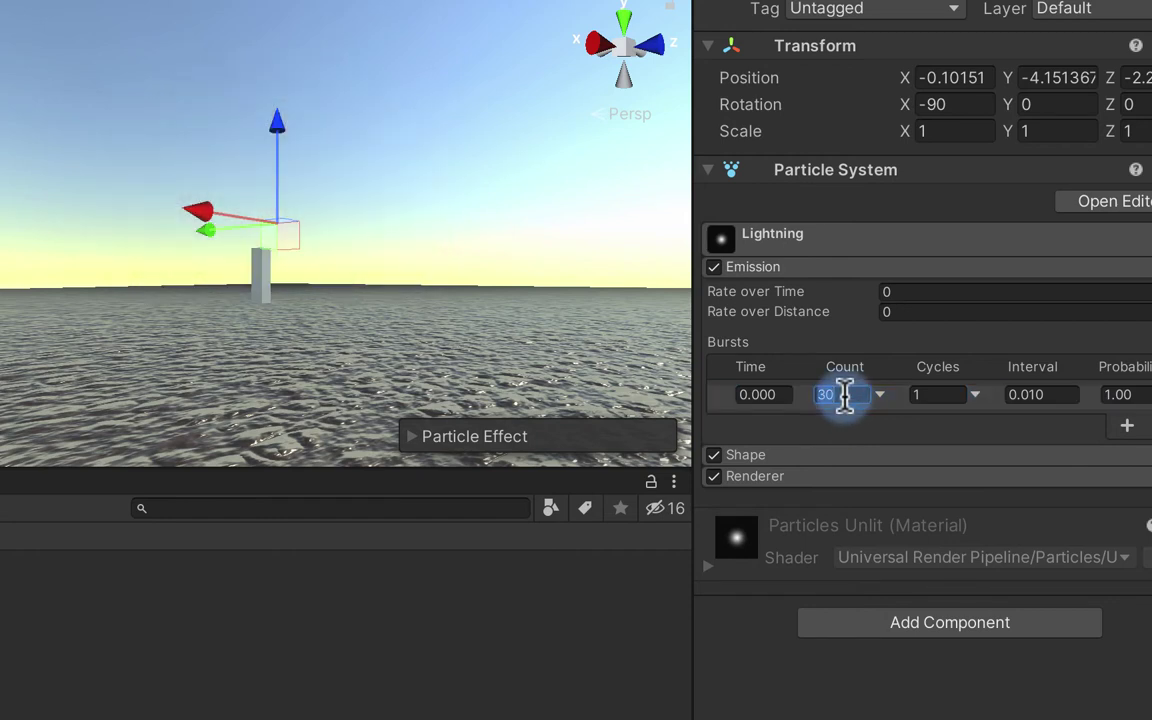
{"action": "type", "text": "1"}
{"action": "left_click", "coordinate": [923, 268]}
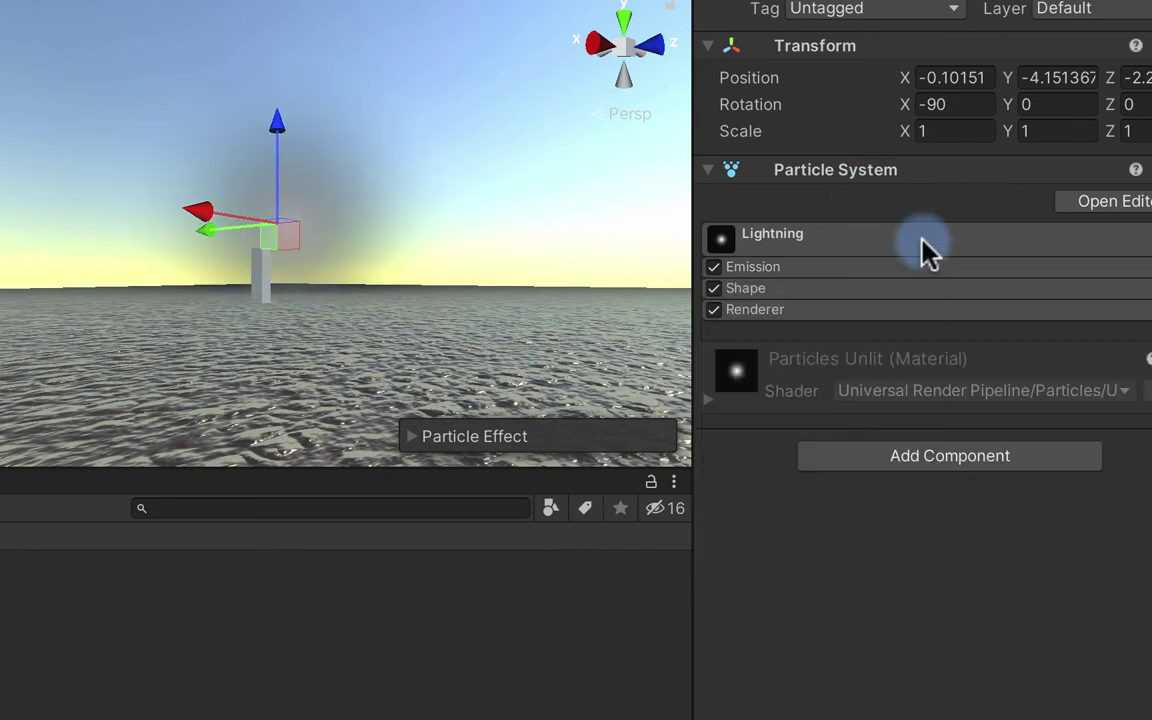
Make the emitter shape a Box with Scale X 40, Y 10, Z 0.
{"action": "left_click", "coordinate": [760, 291]}
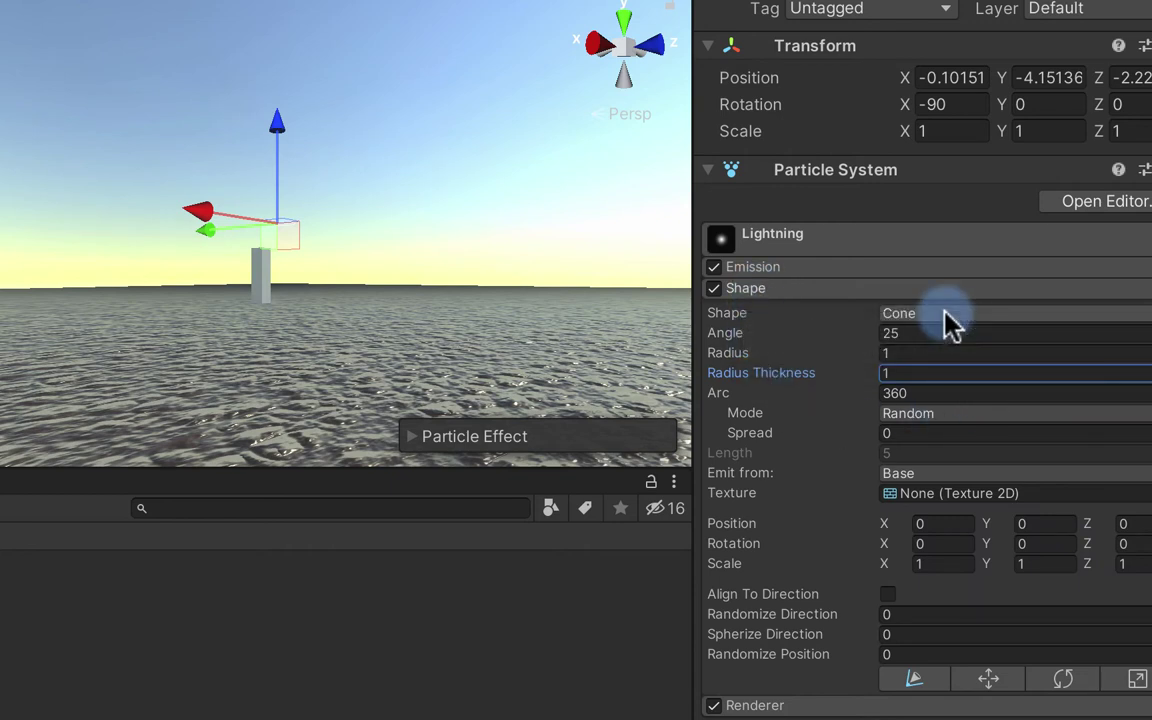
{"action": "left_click", "coordinate": [950, 318]}
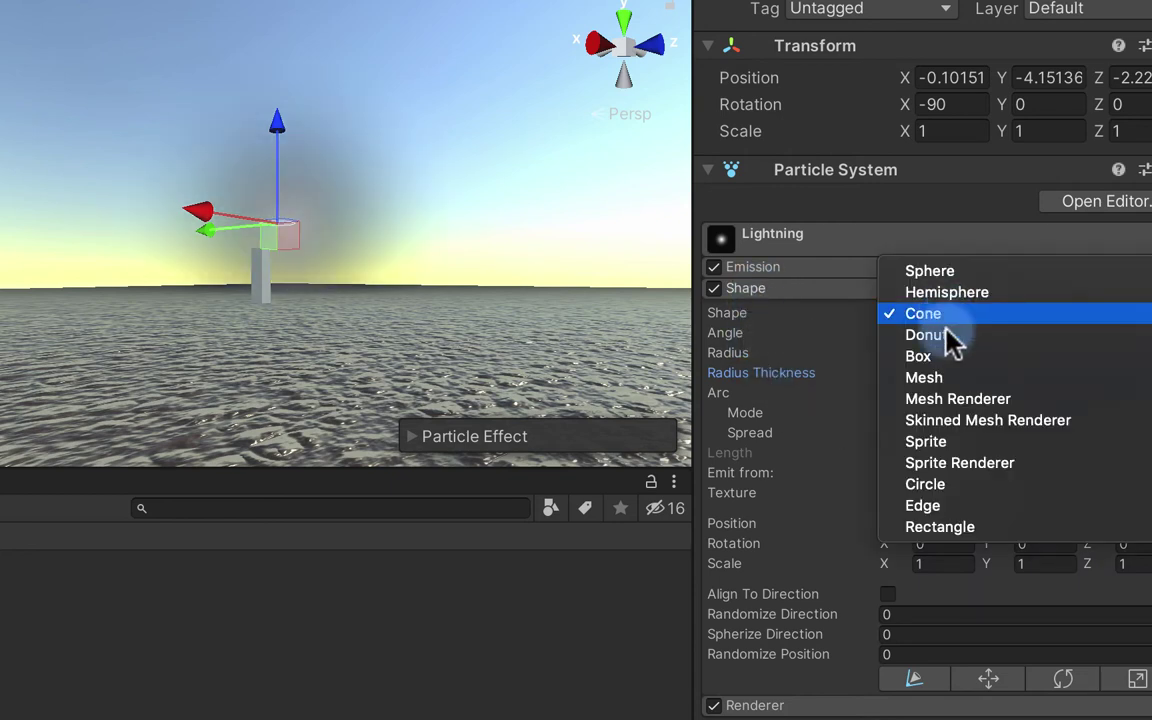
{"action": "left_click", "coordinate": [952, 360]}
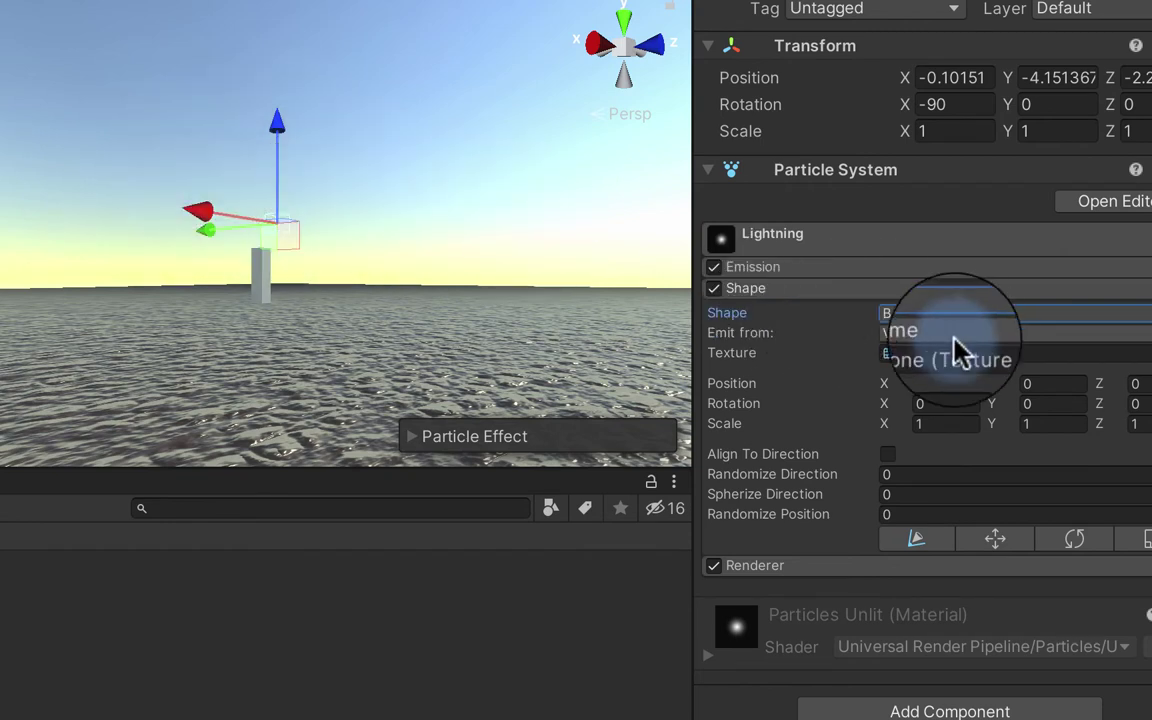
{"action": "left_click", "coordinate": [950, 422]}
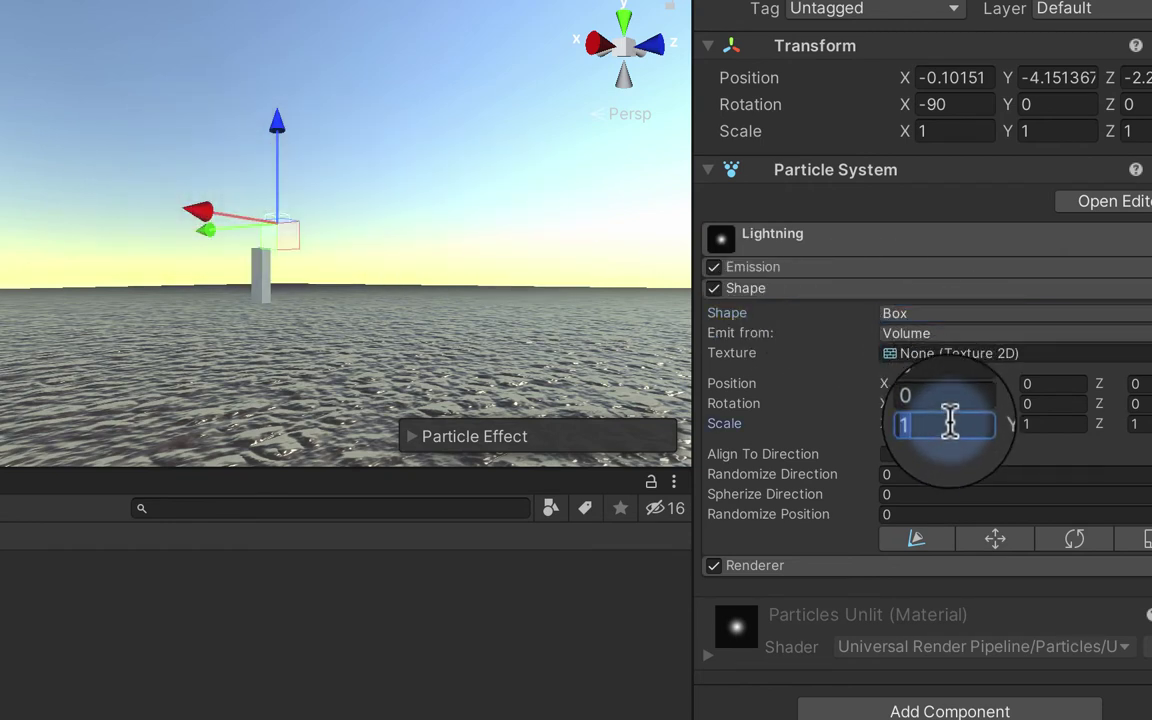
{"action": "type", "text": "40"}
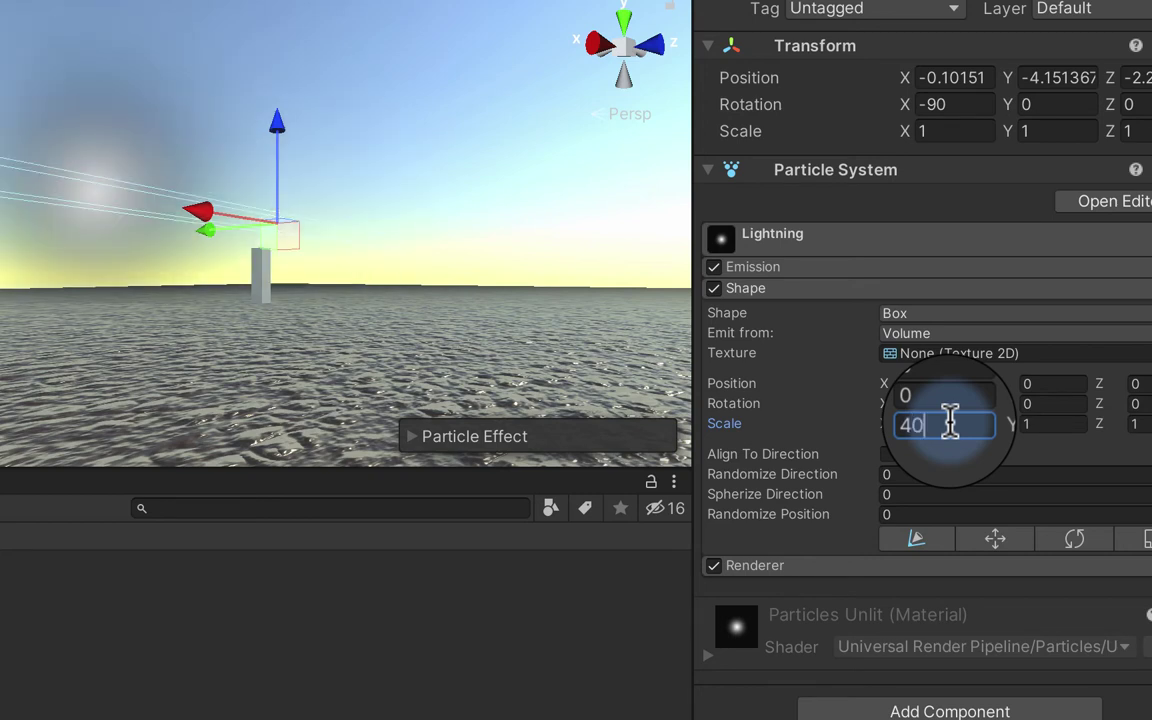
{"action": "left_click", "coordinate": [1045, 424]}
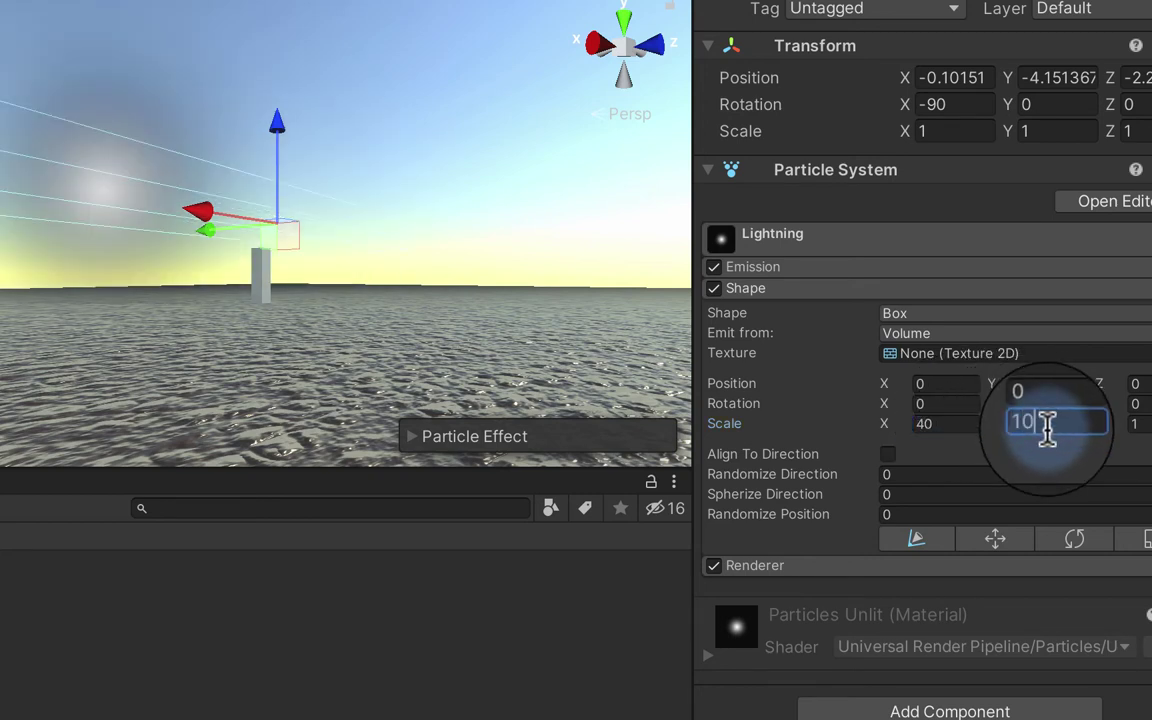
{"action": "left_click", "coordinate": [1120, 424]}
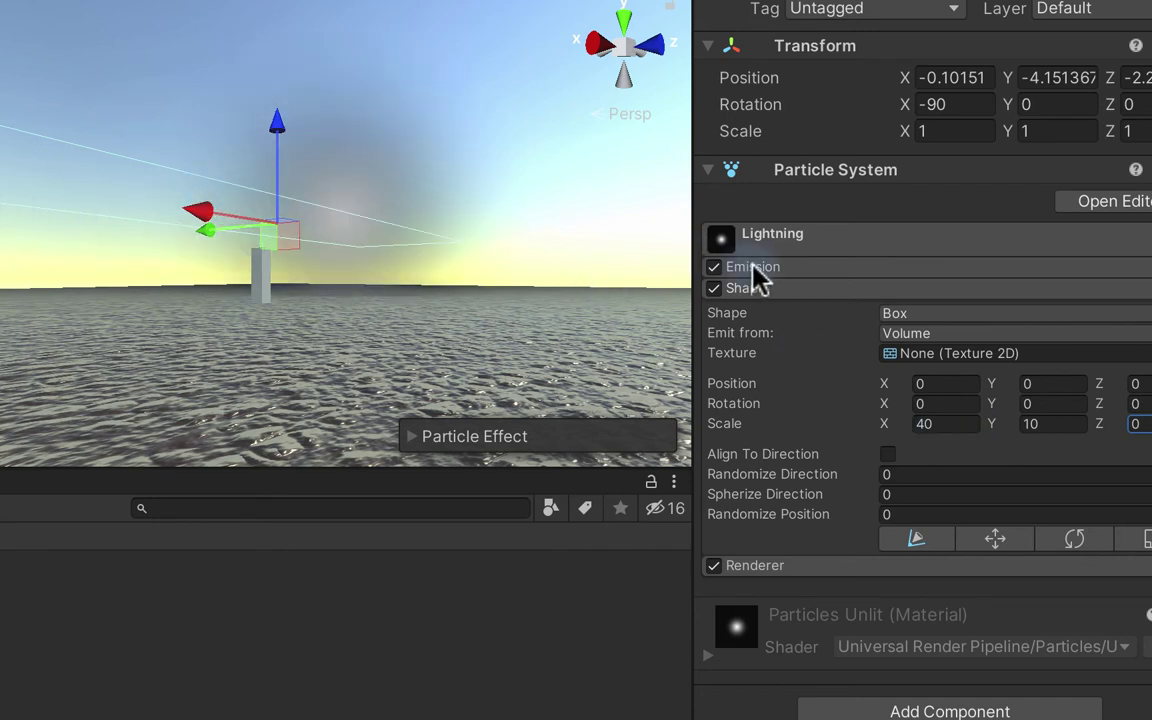
{"action": "left_click", "coordinate": [840, 288]}
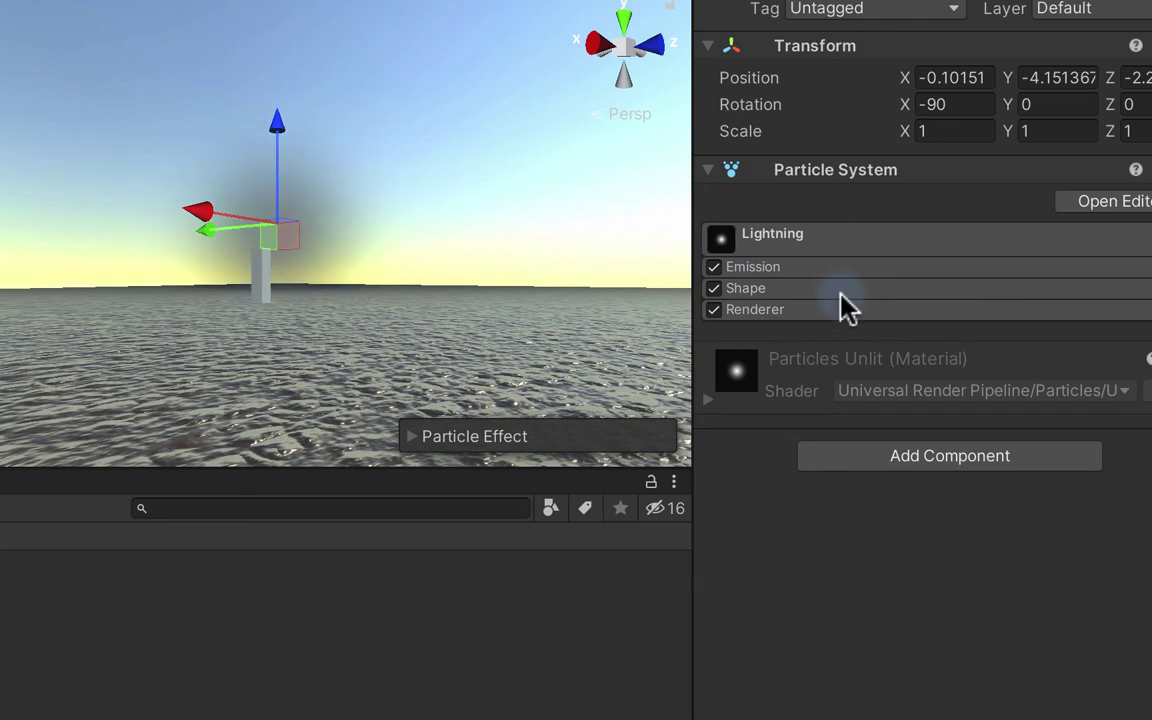
{"action": "left_click", "coordinate": [818, 310]}
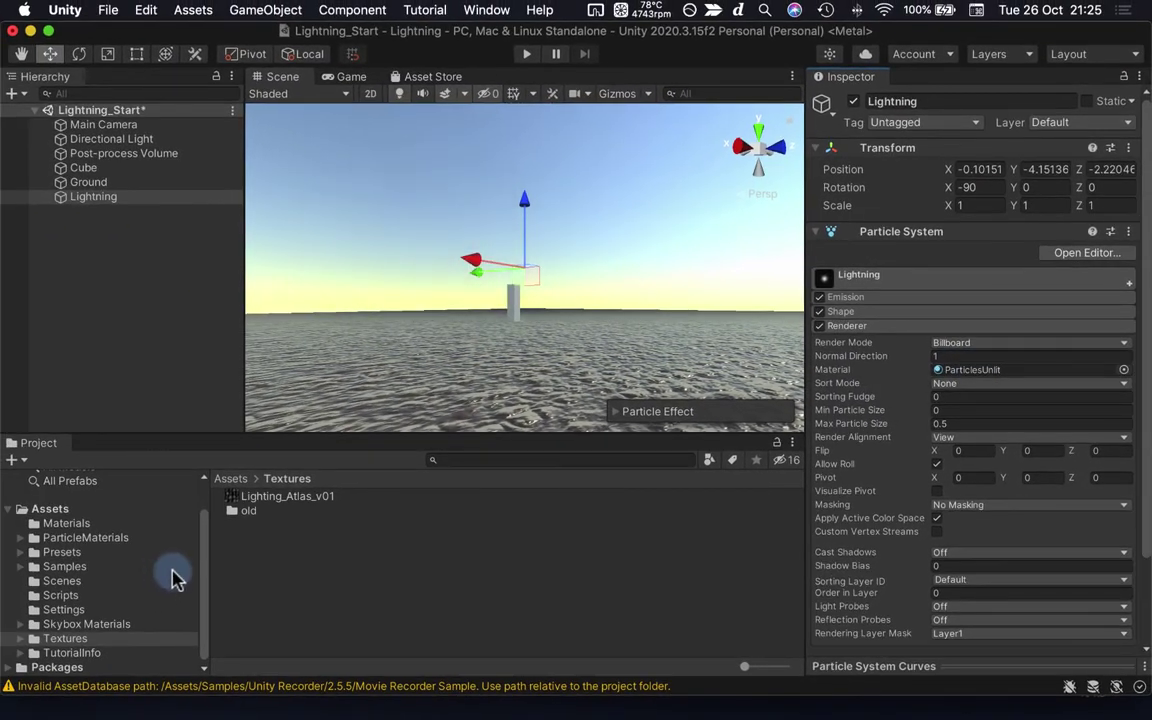
Open the Assets/Materials folder in the Project panel.
{"action": "left_click", "coordinate": [117, 528]}
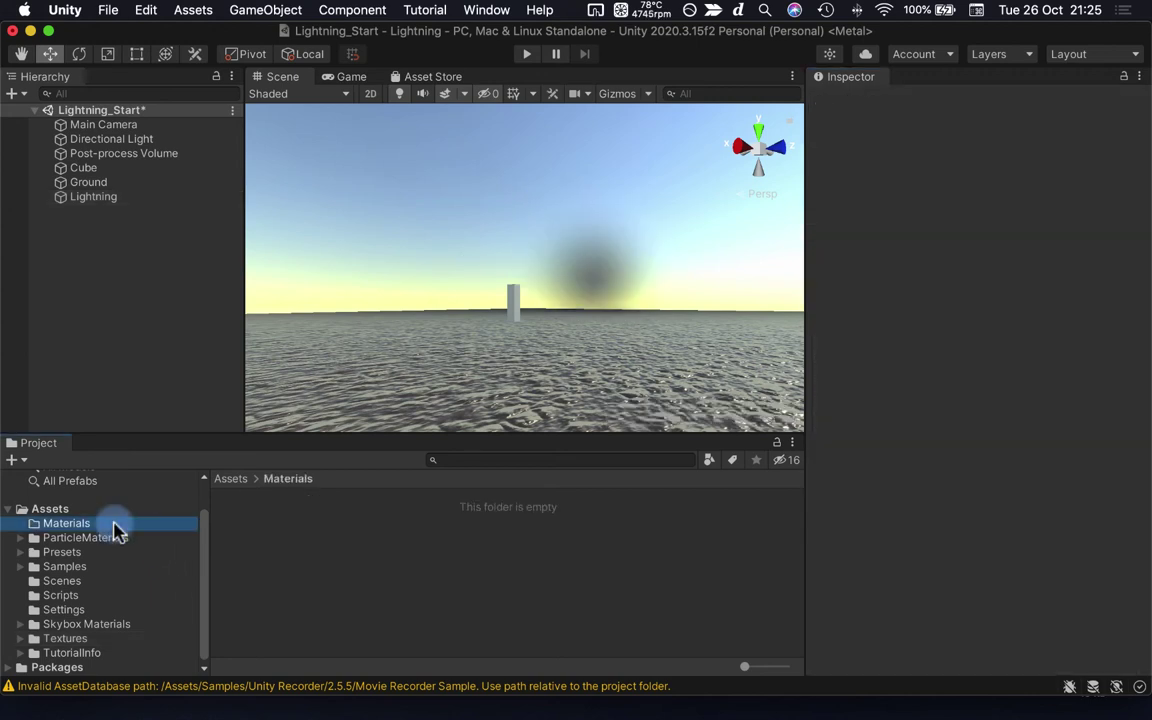
Create a new material in the Materials folder with Create > Material.
{"action": "right_click", "coordinate": [236, 524]}
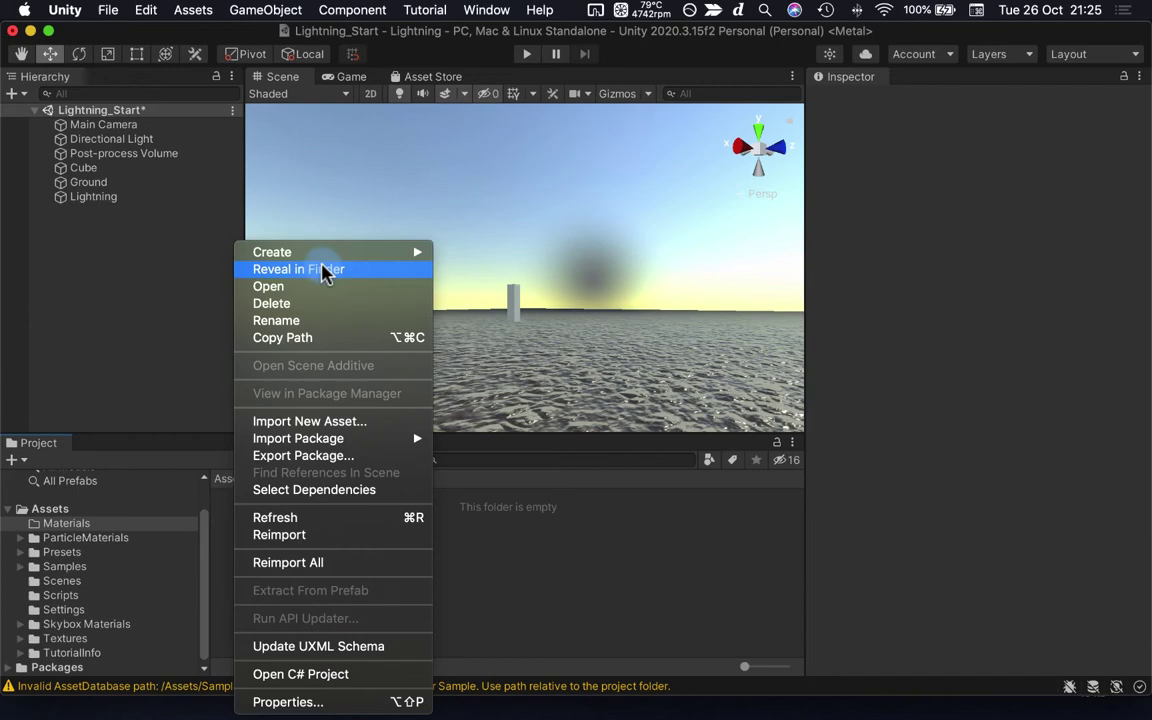
{"action": "mouse_move", "coordinate": [325, 258]}
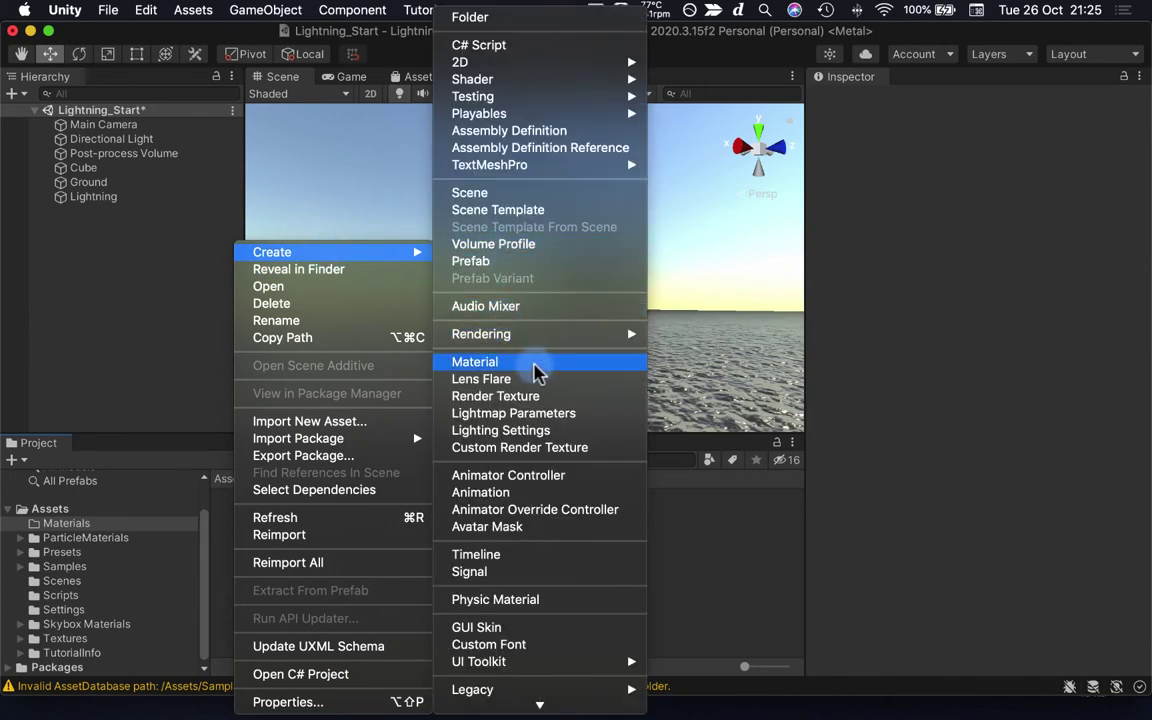
{"action": "left_click", "coordinate": [537, 370]}
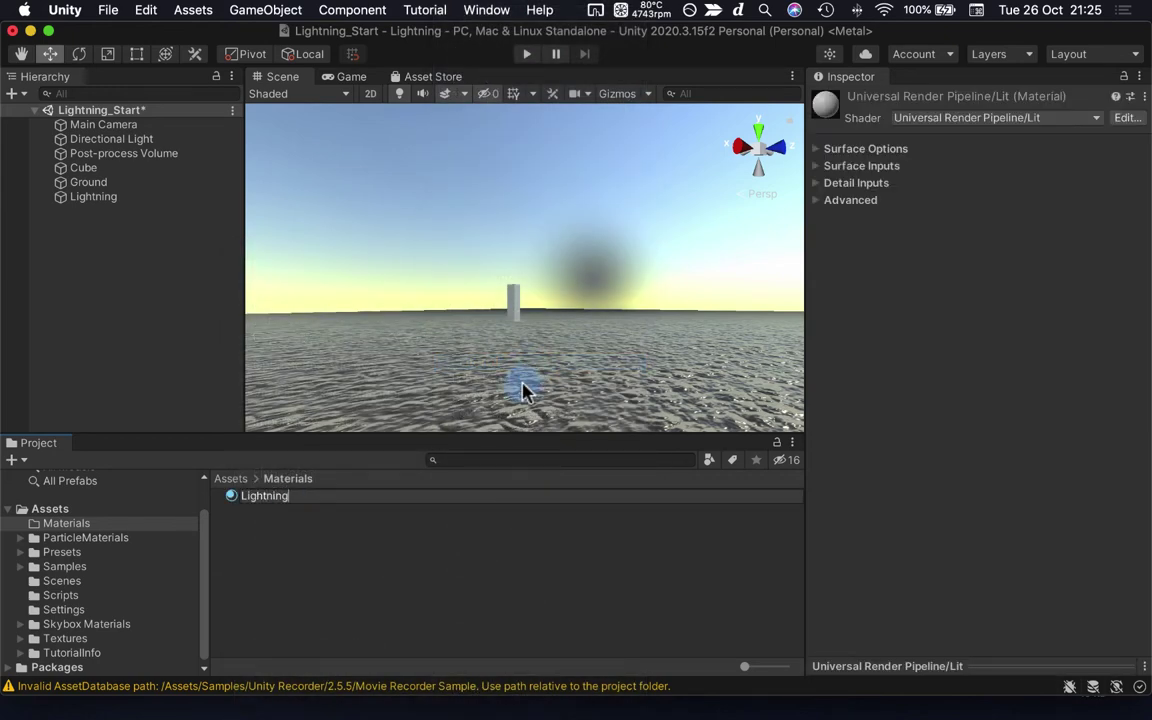
Name the material Lightning_mat and switch it to the Universal Render Pipeline/Particles/Simple Lit shader.
{"action": "type", "text": "Lightning_mat"}
{"action": "key", "text": "Return"}
{"action": "left_click", "coordinate": [1005, 118]}
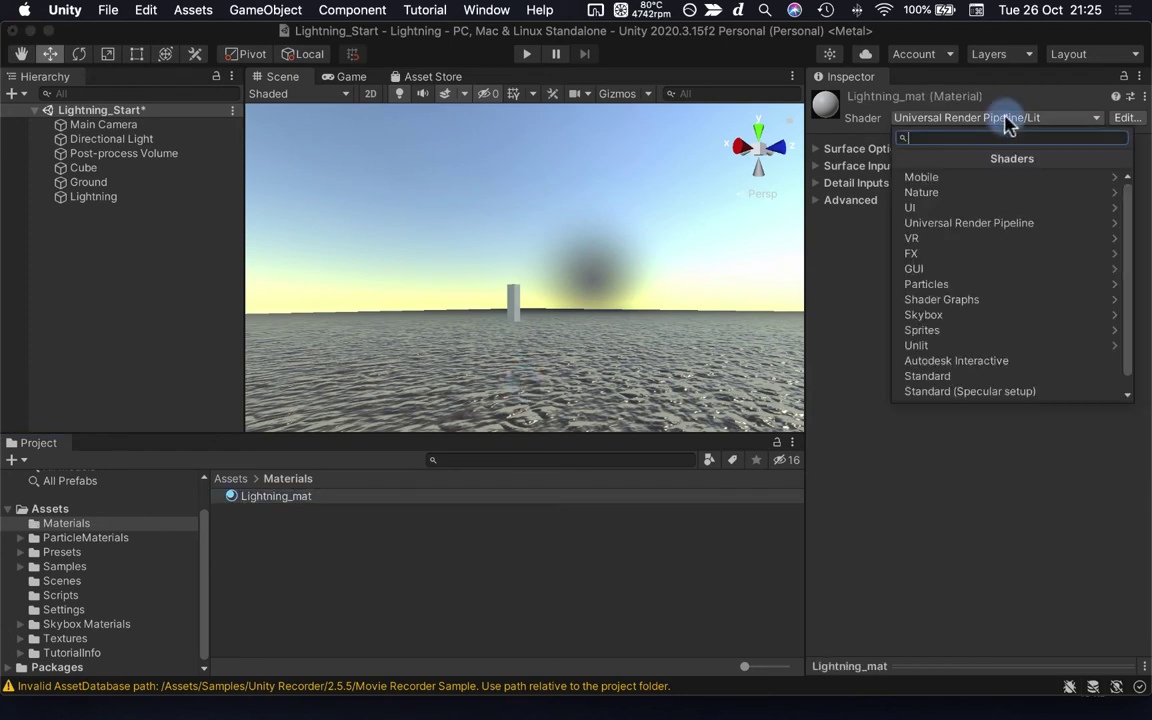
{"action": "left_click", "coordinate": [1005, 228]}
{"action": "left_click", "coordinate": [1003, 225]}
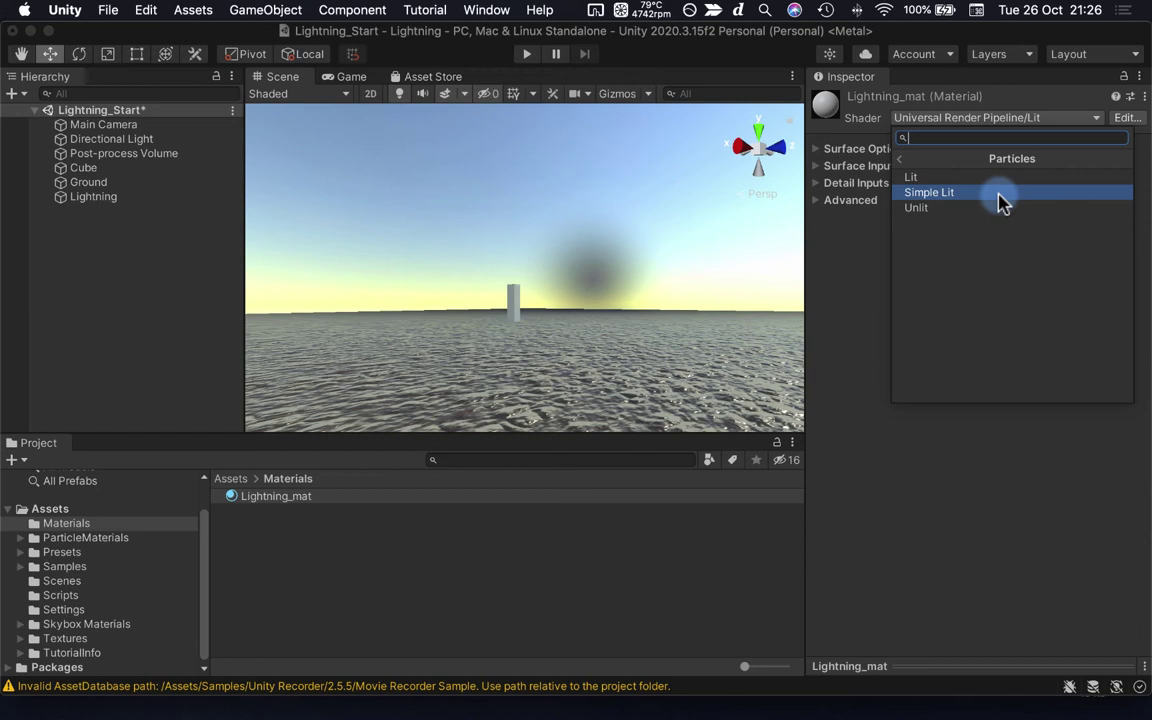
{"action": "left_click", "coordinate": [1003, 198]}
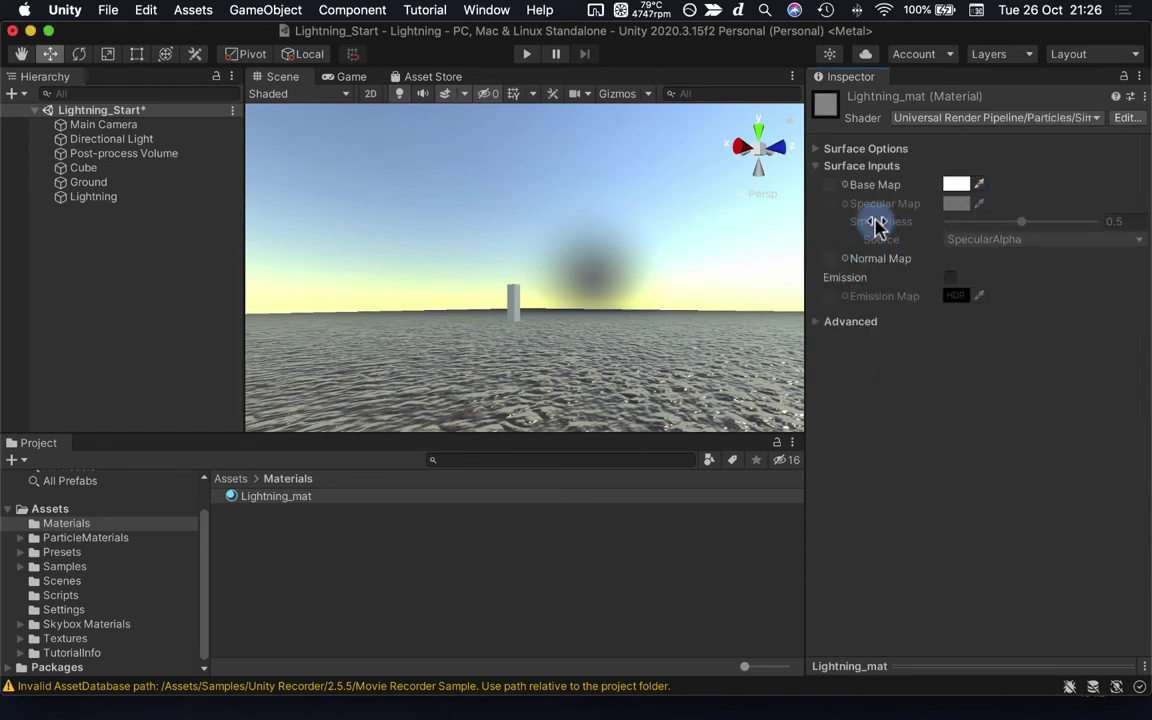
{"action": "left_click", "coordinate": [845, 186]}
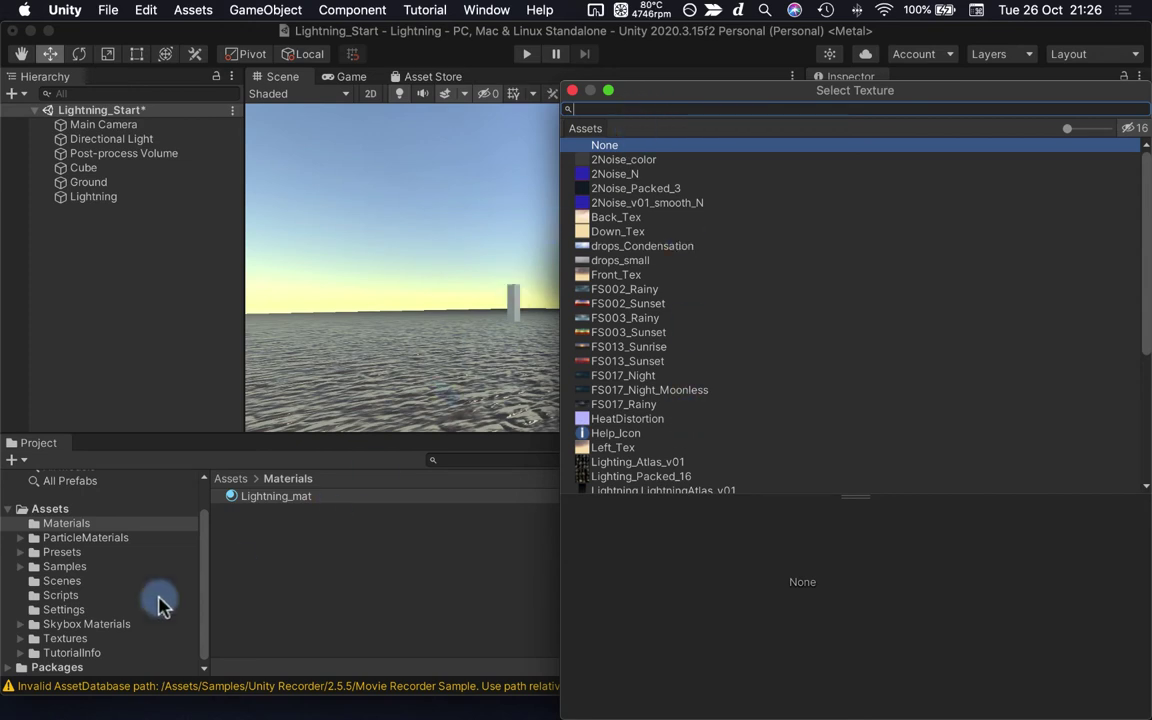
Assign the Lighting_Atlas_v01 texture as Lightning_mat's base map.
{"action": "left_click", "coordinate": [88, 640]}
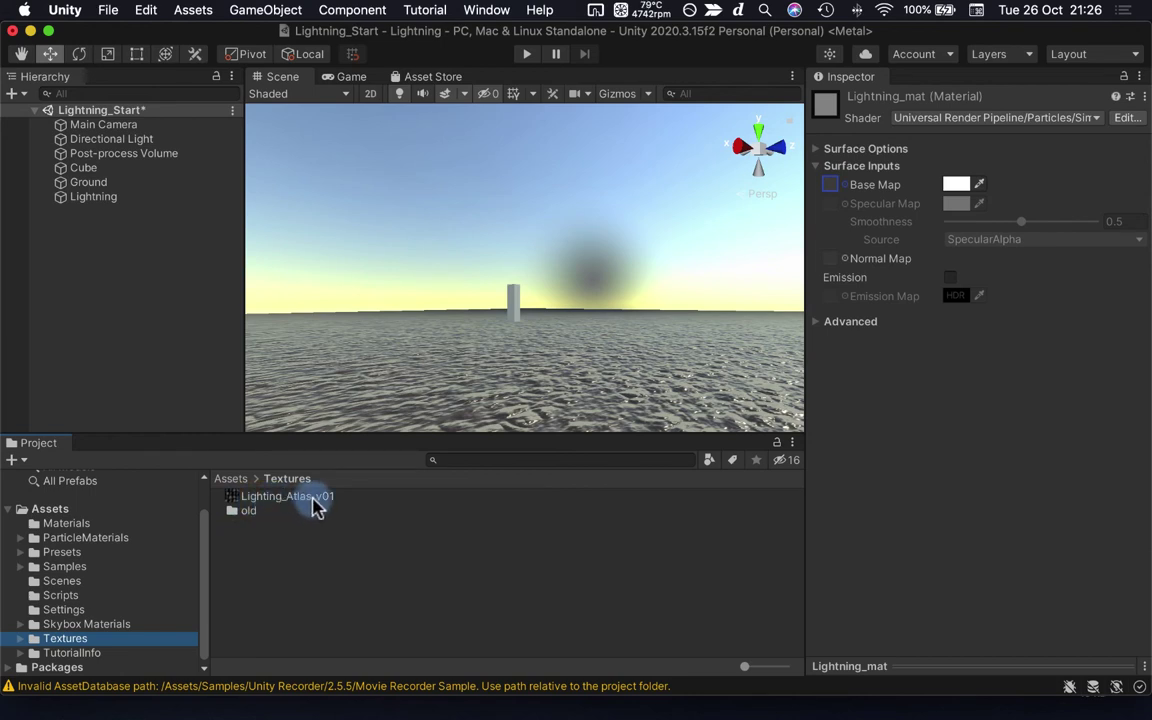
{"action": "left_click", "coordinate": [843, 187]}
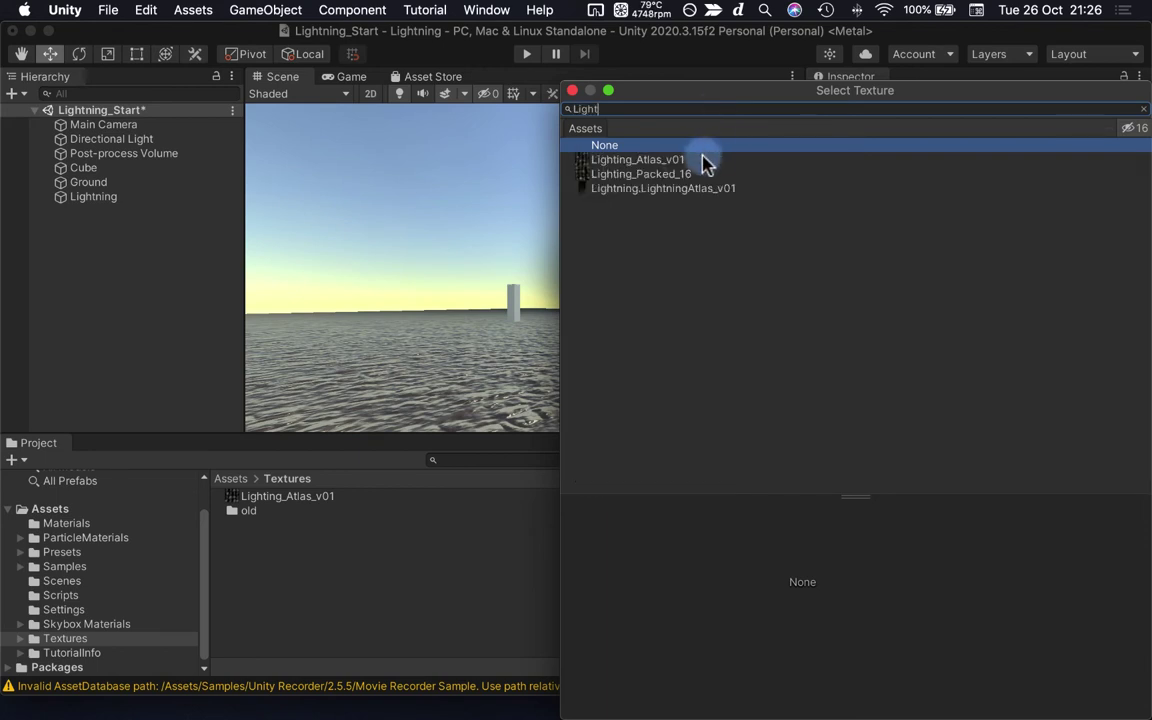
{"action": "left_click", "coordinate": [704, 162]}
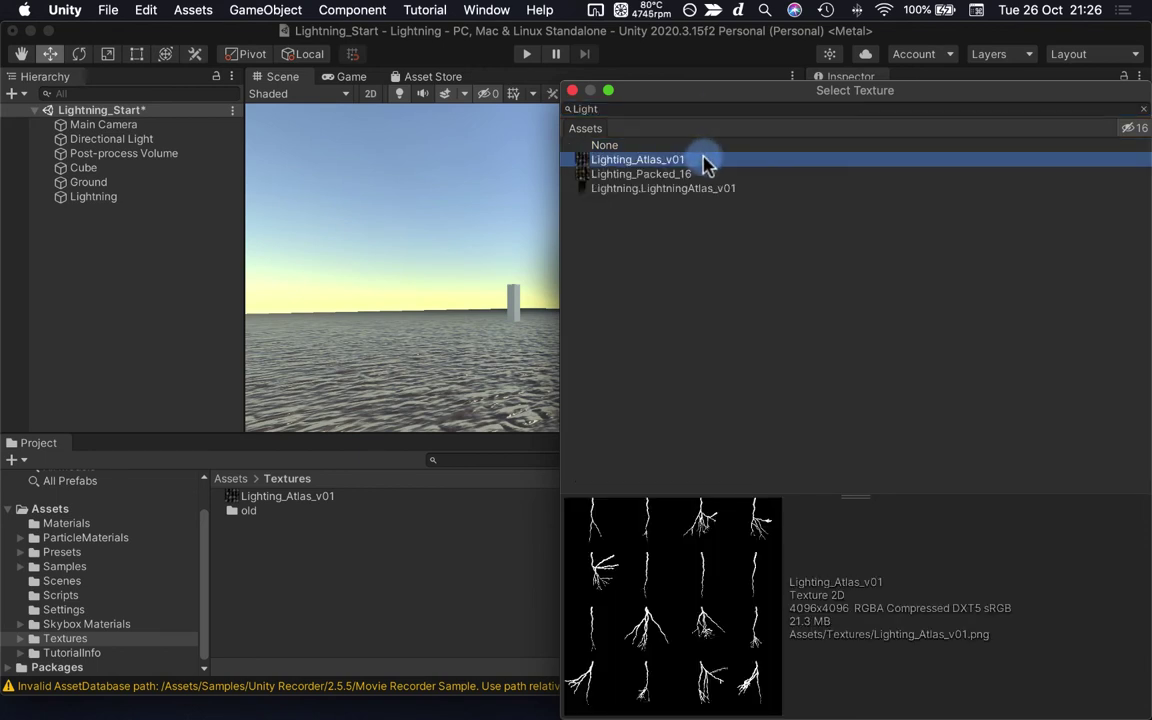
{"action": "double_click", "coordinate": [704, 162]}
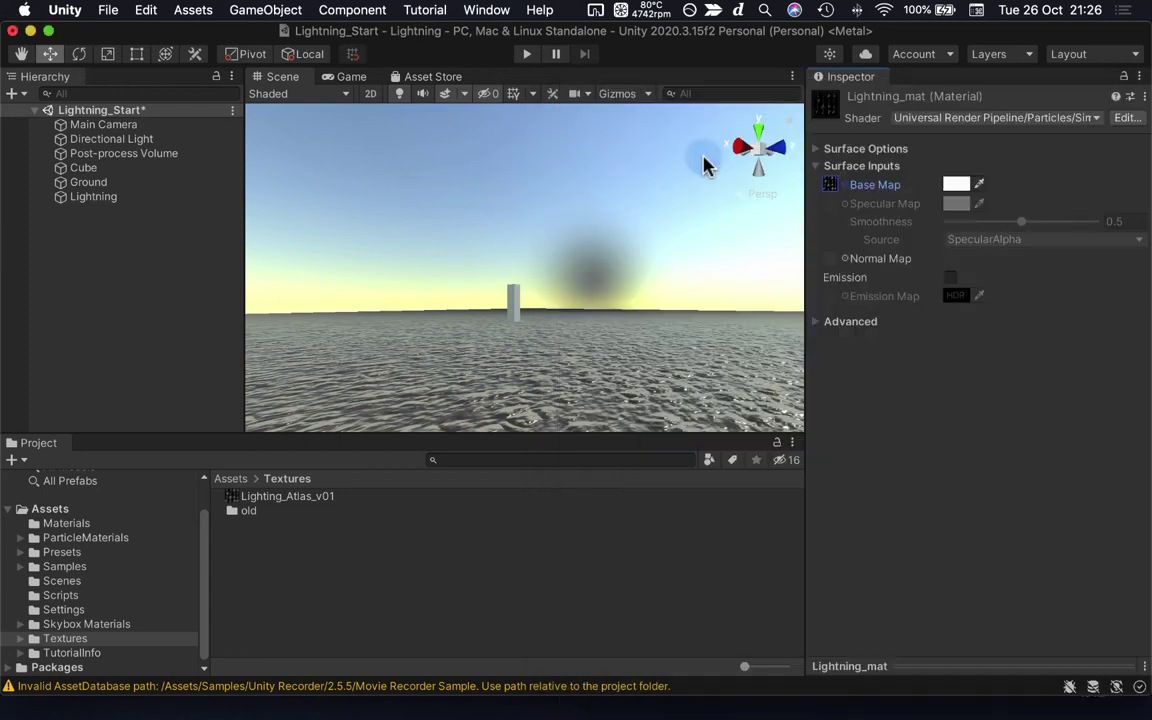
{"action": "left_click", "coordinate": [93, 196]}
Set Lightning_mat as the material in the Lightning particle system's Renderer.
{"action": "left_click", "coordinate": [66, 523]}
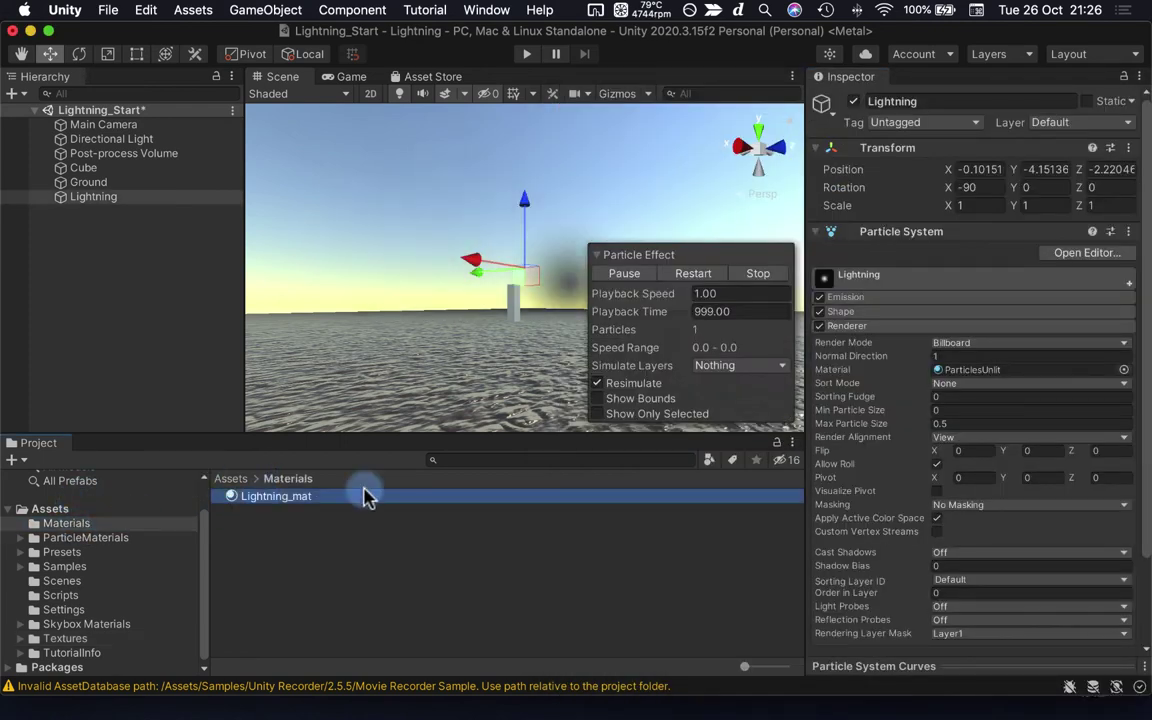
{"action": "left_click_drag", "start_coordinate": [367, 497], "coordinate": [1003, 381]}
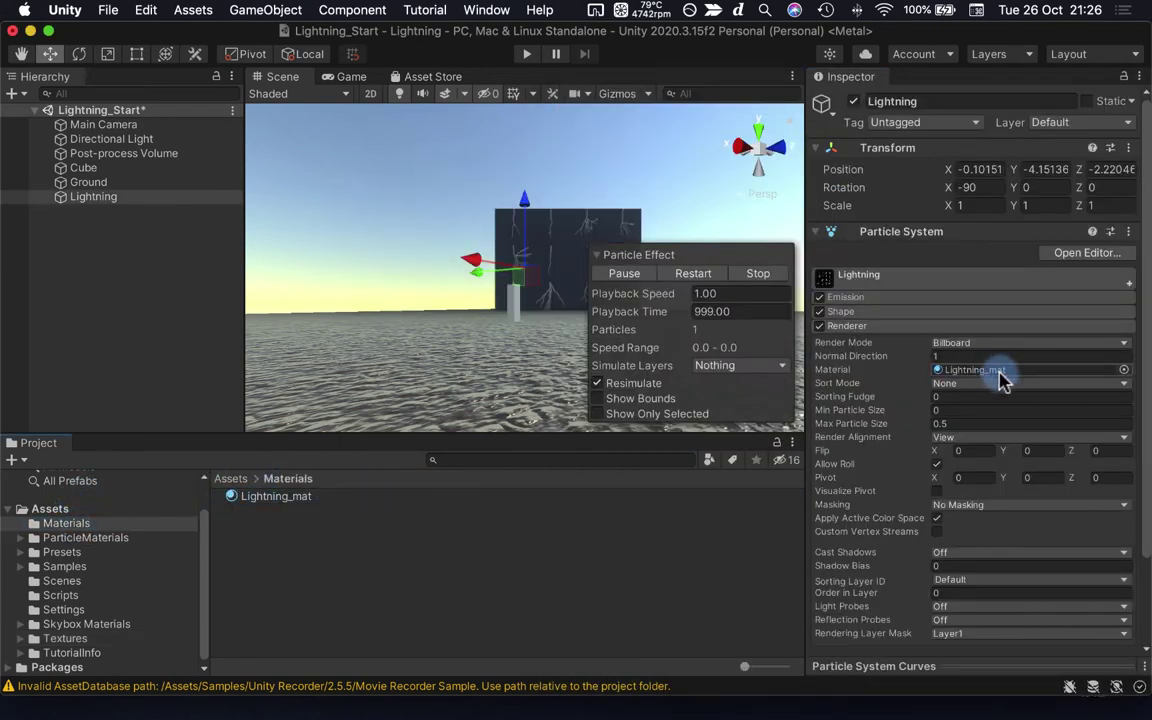
{"action": "left_click", "coordinate": [601, 261]}
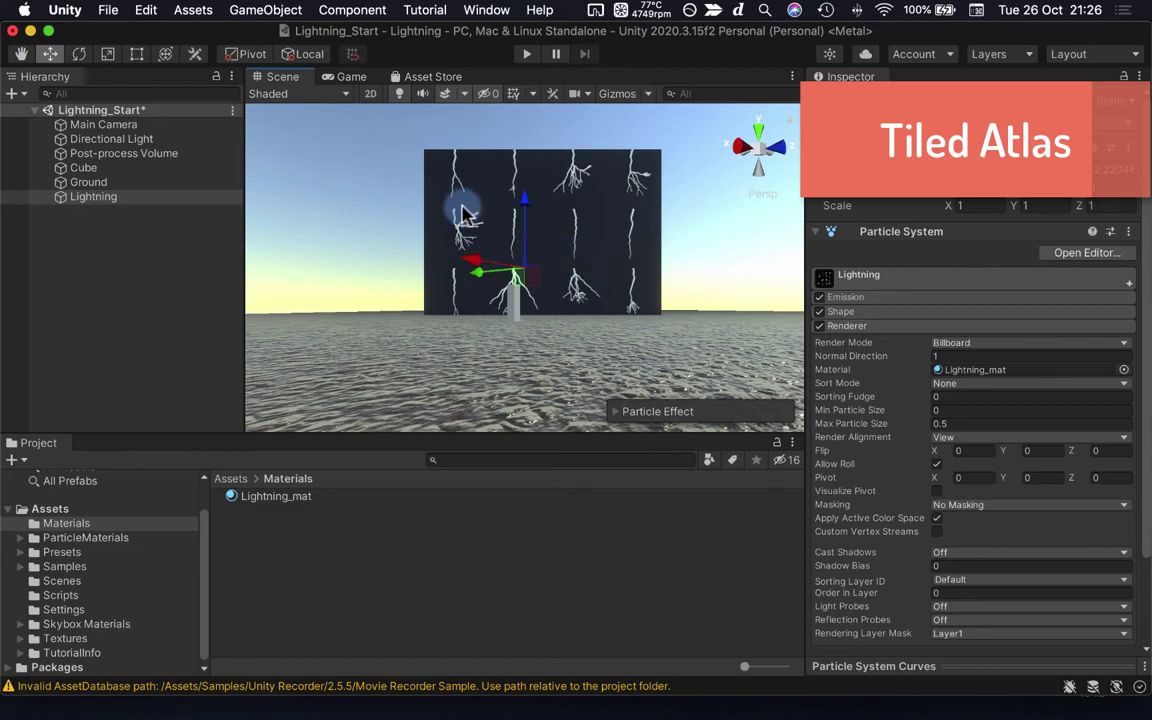
{"action": "left_click", "coordinate": [1130, 285]}
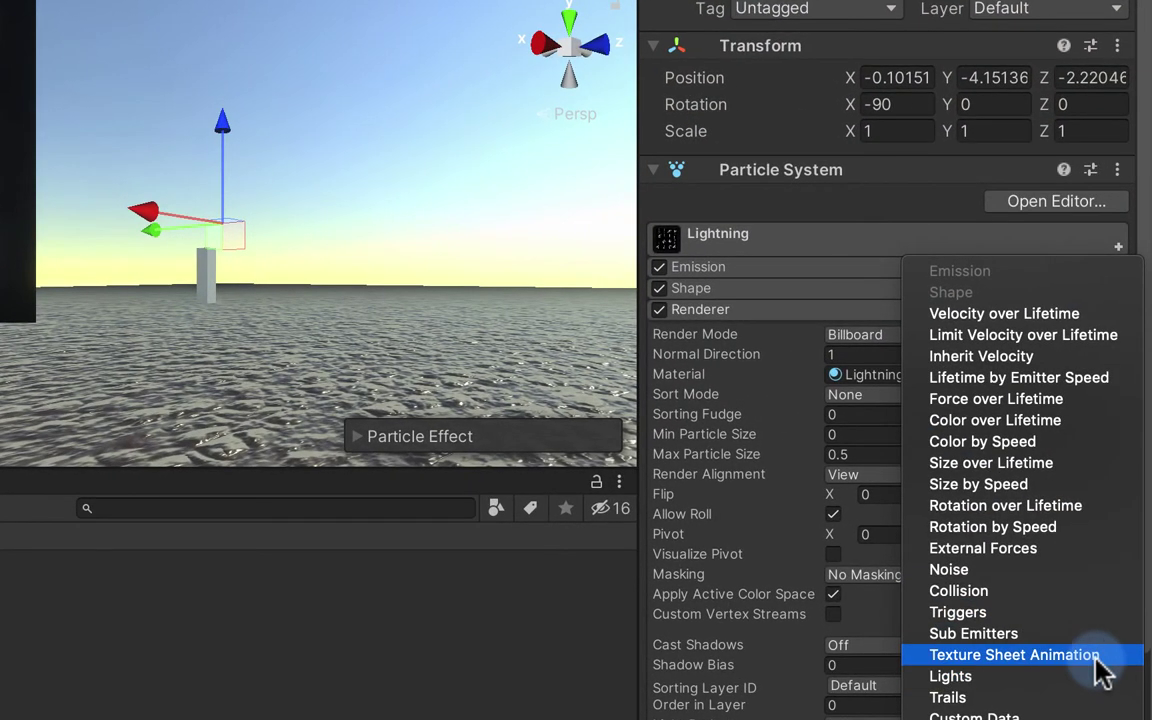
Enable Texture Sheet Animation with Tiles X 4 and Tiles Y 4.
{"action": "left_click", "coordinate": [1100, 667]}
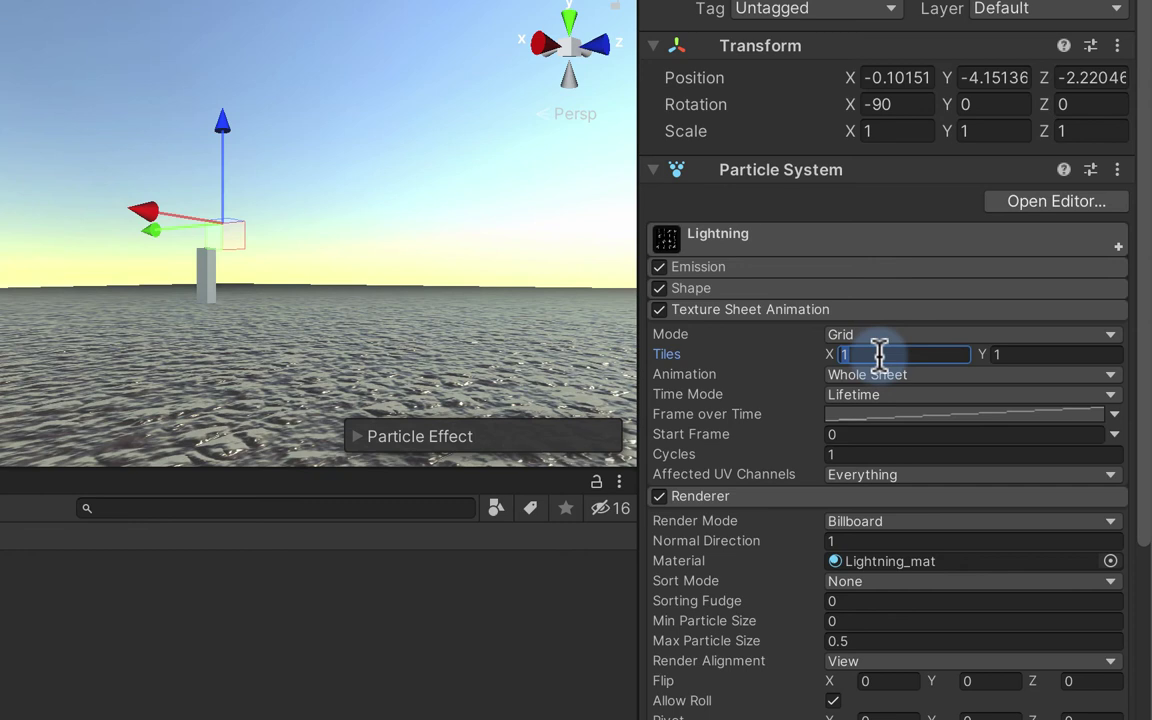
{"action": "type", "text": "4"}
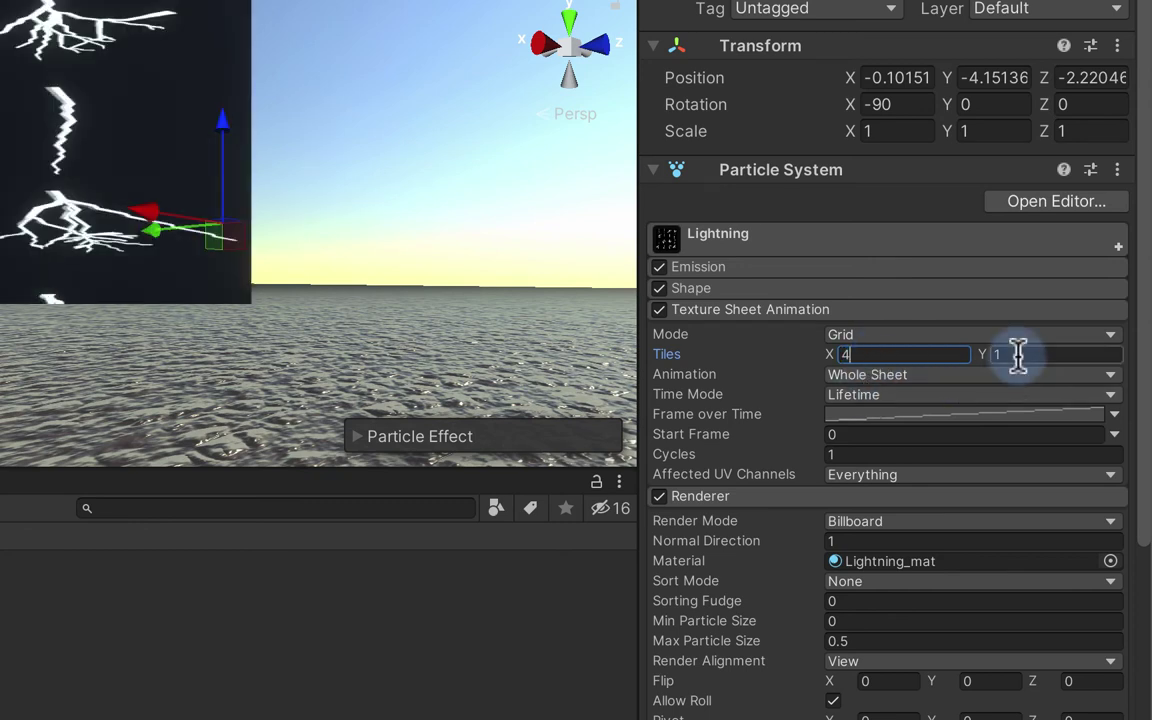
{"action": "left_click", "coordinate": [1017, 354]}
{"action": "type", "text": "4"}
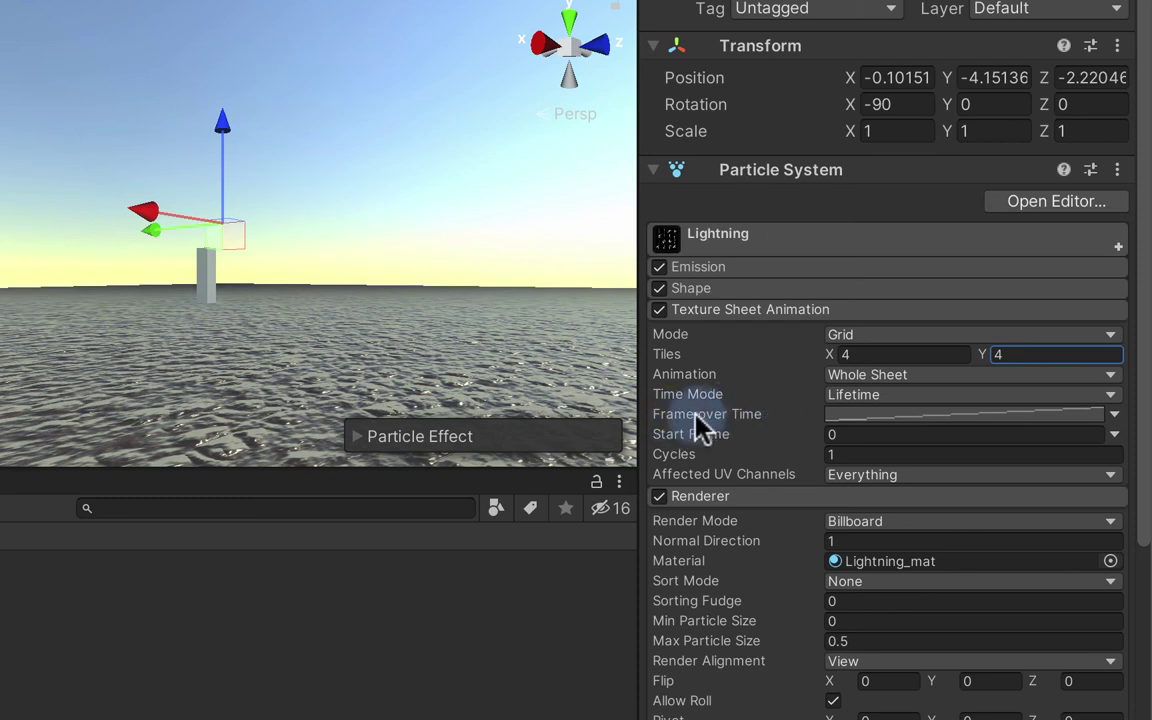
Switch Frame over Time to Random Between Two Constants, with the range 1 to 15.998.
{"action": "left_click", "coordinate": [1113, 415]}
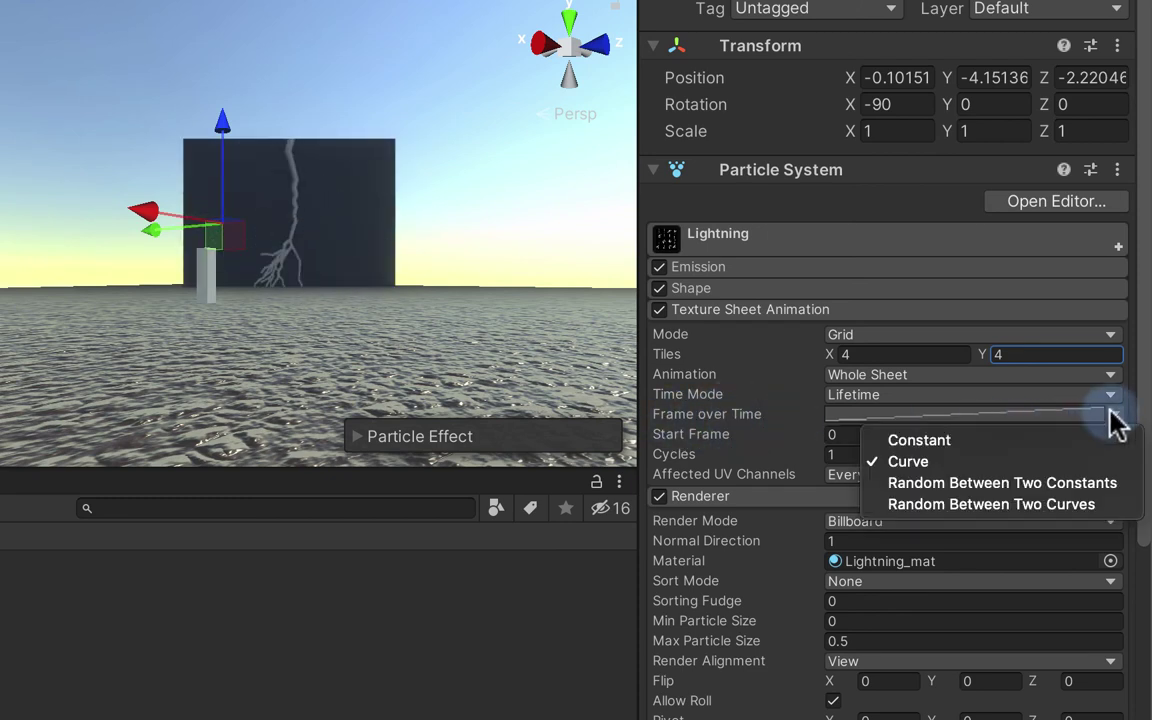
{"action": "left_click", "coordinate": [1113, 484]}
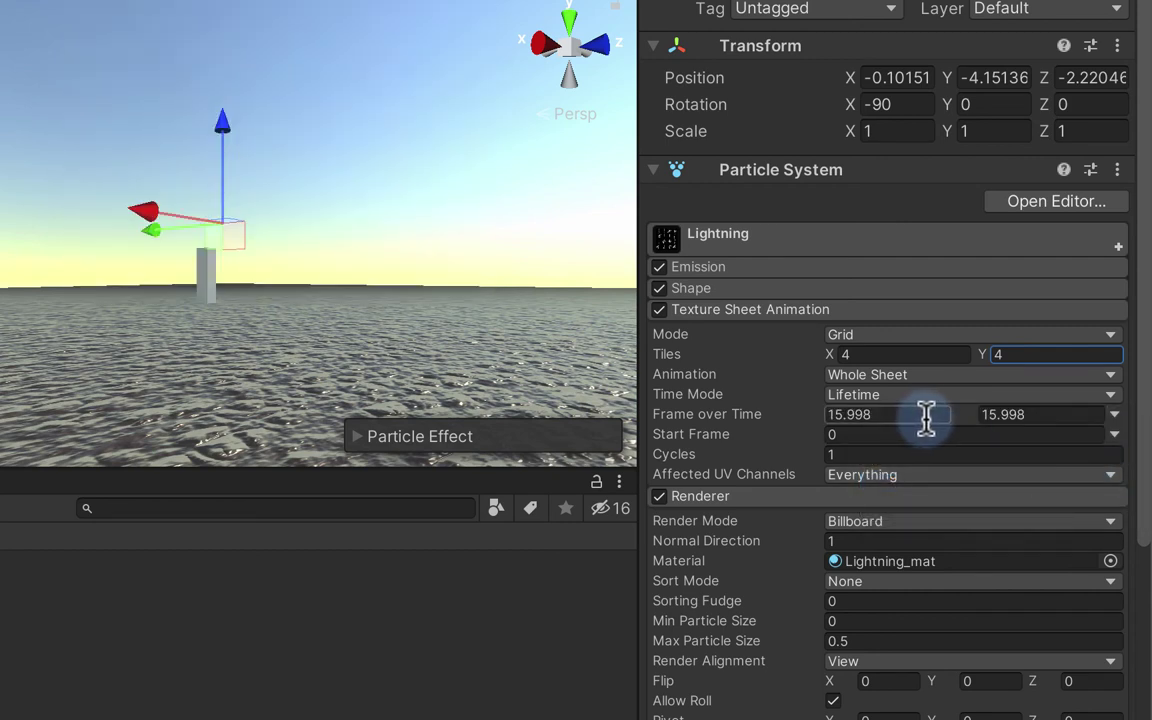
{"action": "left_click", "coordinate": [928, 415]}
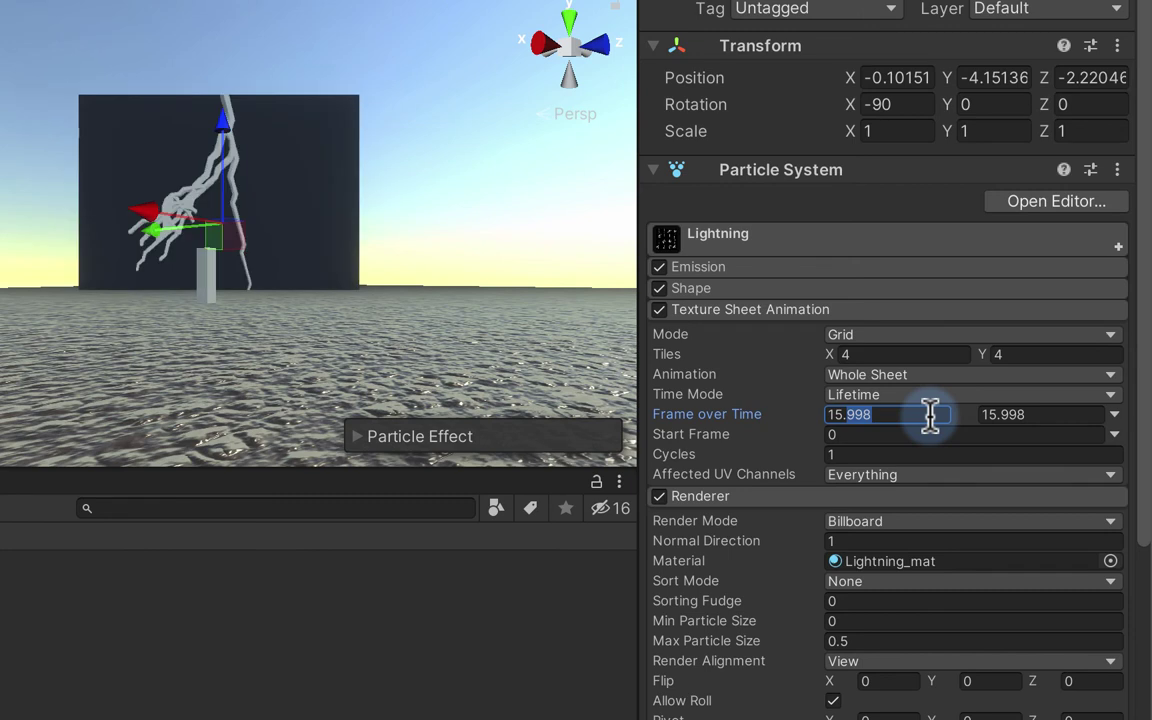
{"action": "key", "text": "BackSpace"}
{"action": "key", "text": "BackSpace"}
{"action": "key", "text": "BackSpace"}
{"action": "key", "text": "BackSpace"}
{"action": "key", "text": "BackSpace"}
{"action": "key", "text": "BackSpace"}
{"action": "type", "text": "0"}
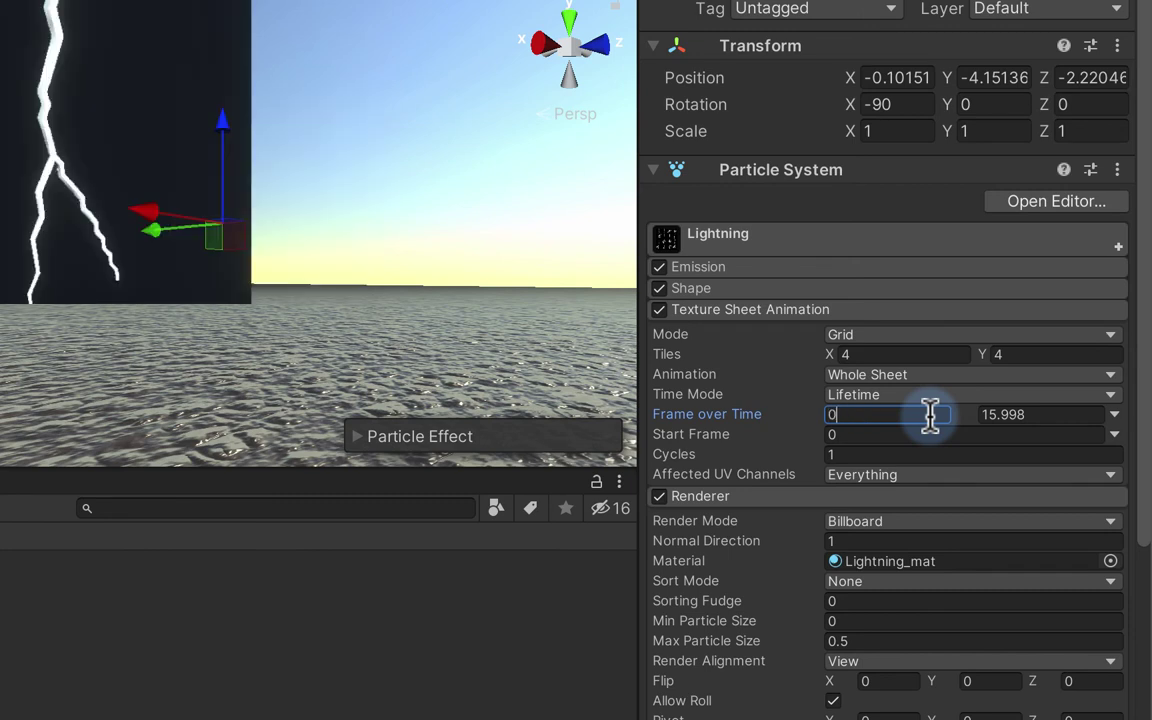
{"action": "key", "text": "BackSpace"}
{"action": "type", "text": "1"}
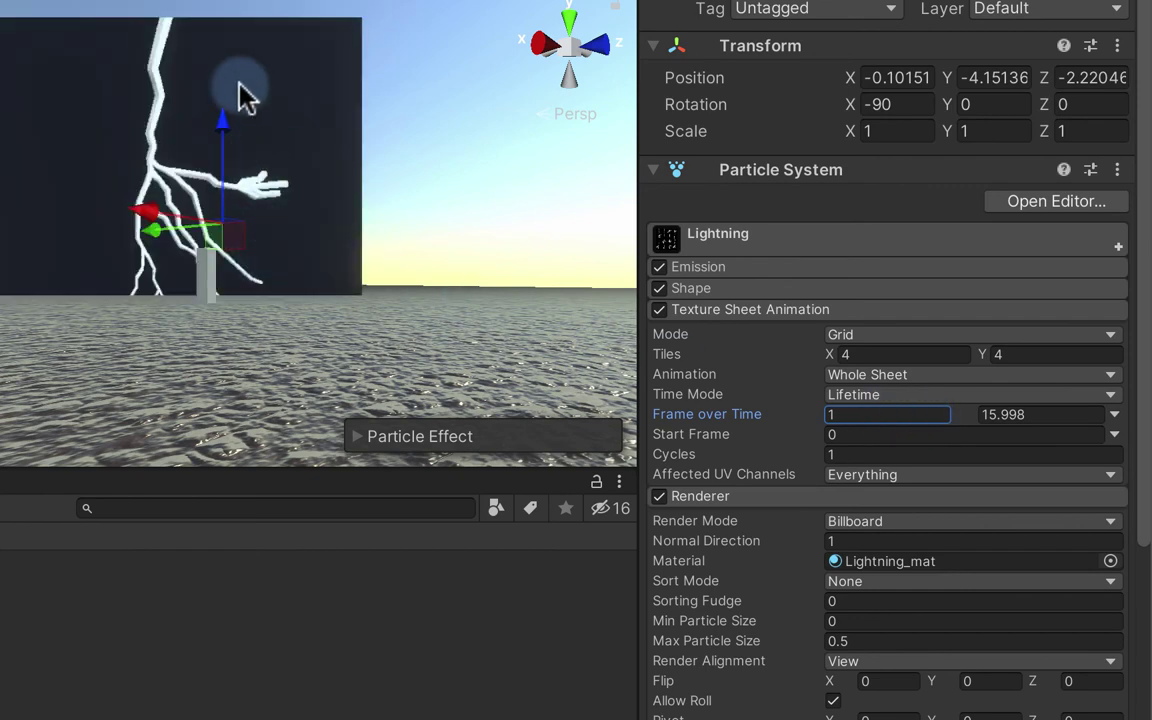
Open Lightning_mat from the Renderer's Material slot and set its Surface Type to Transparent.
{"action": "left_click", "coordinate": [765, 307]}
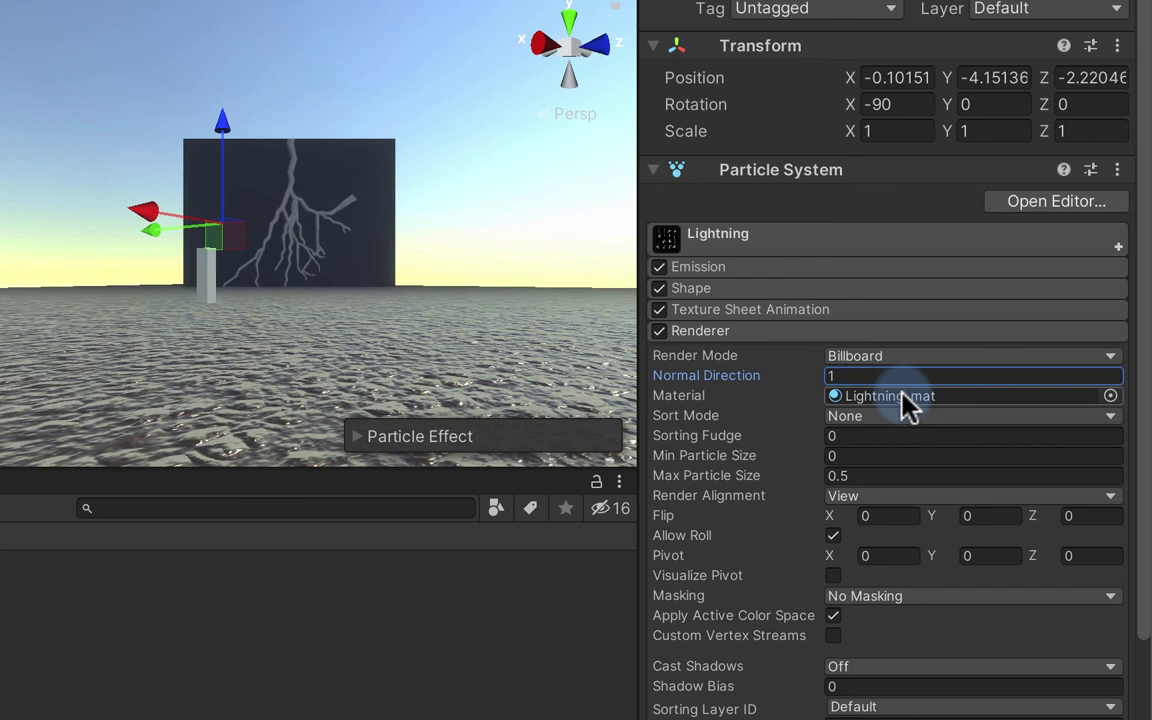
{"action": "left_click", "coordinate": [903, 396]}
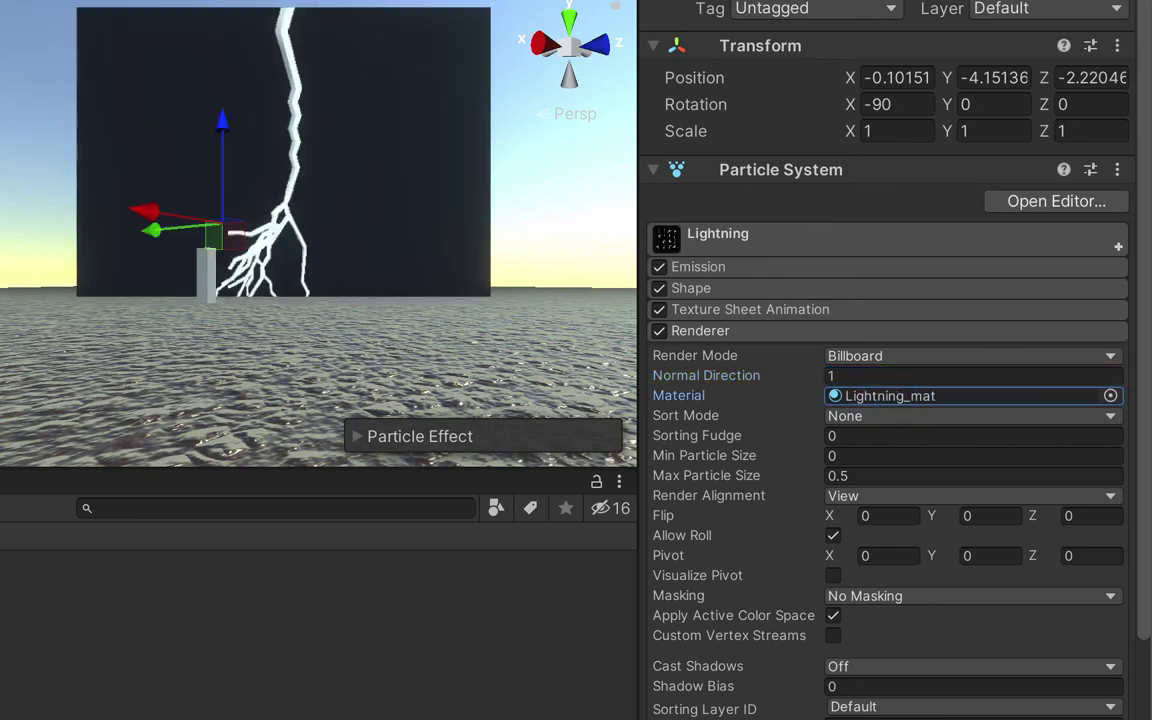
{"action": "double_click", "coordinate": [903, 396]}
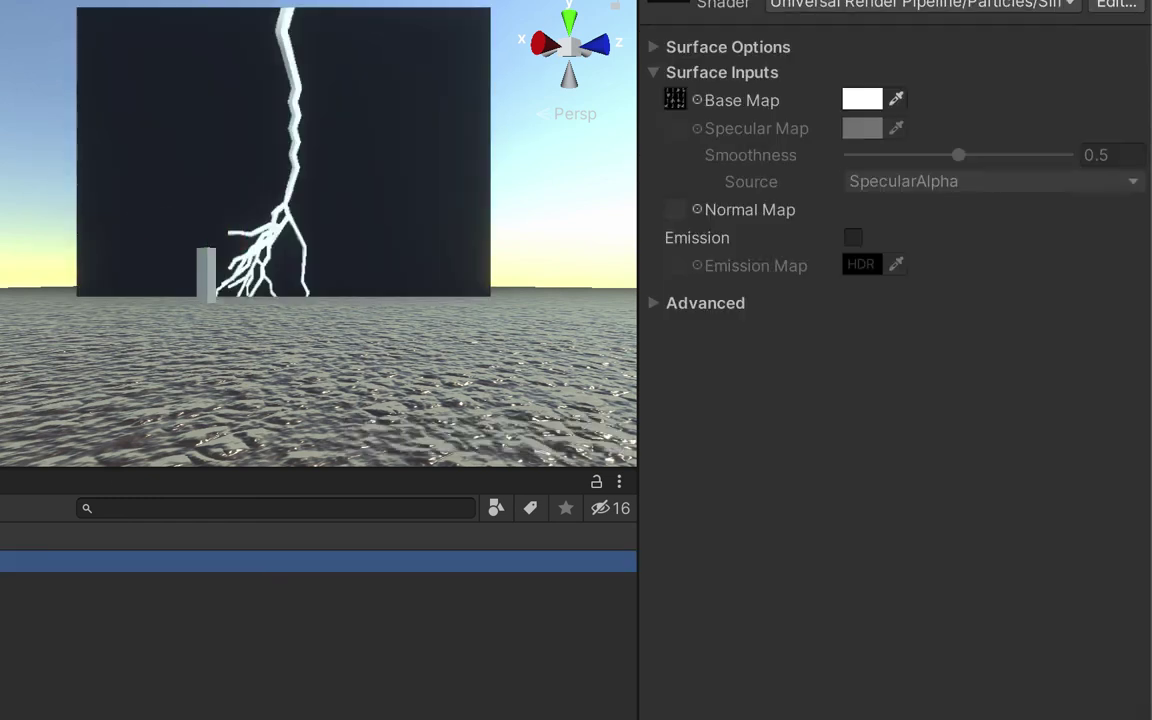
{"action": "left_click", "coordinate": [659, 47]}
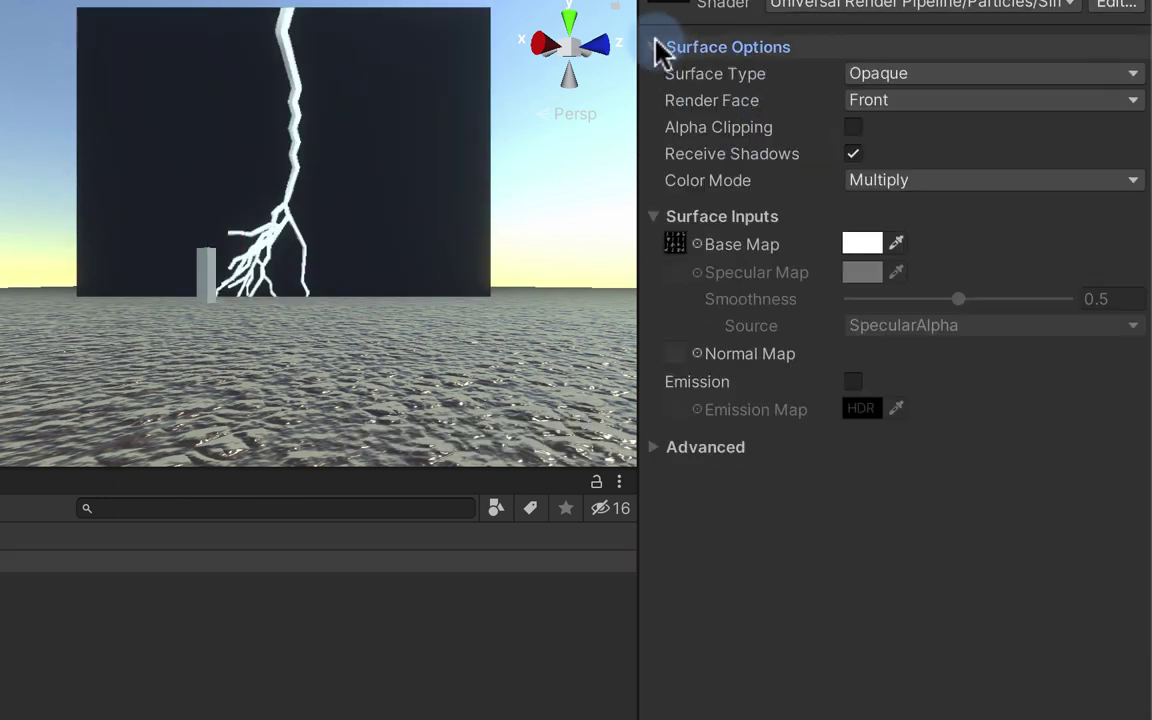
{"action": "left_click", "coordinate": [984, 74]}
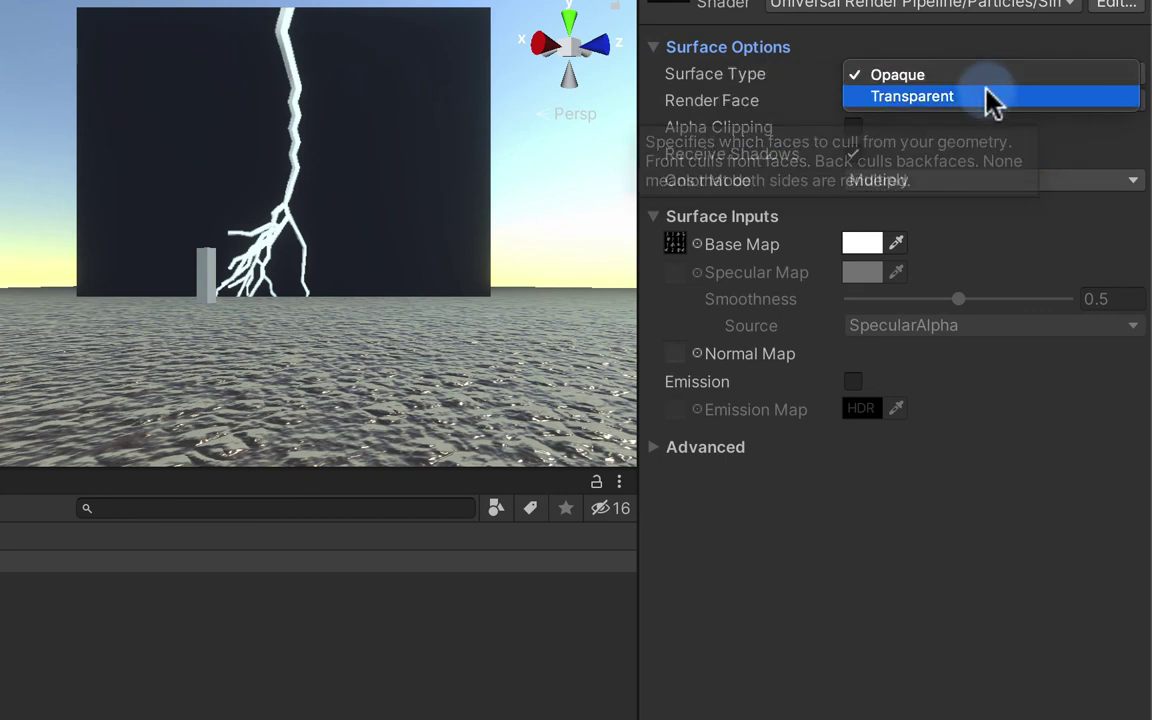
{"action": "left_click", "coordinate": [988, 96]}
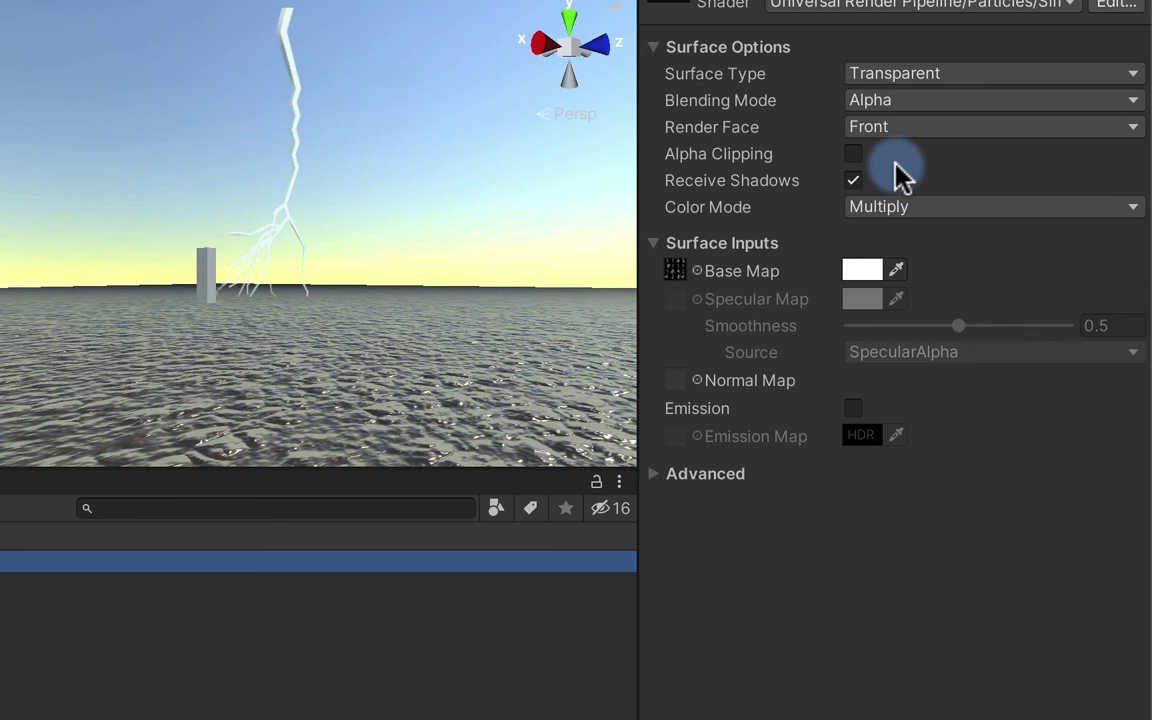
Enable Emission on Lightning_mat with a white HDR colour at intensity about 4.3.
{"action": "left_click", "coordinate": [852, 408]}
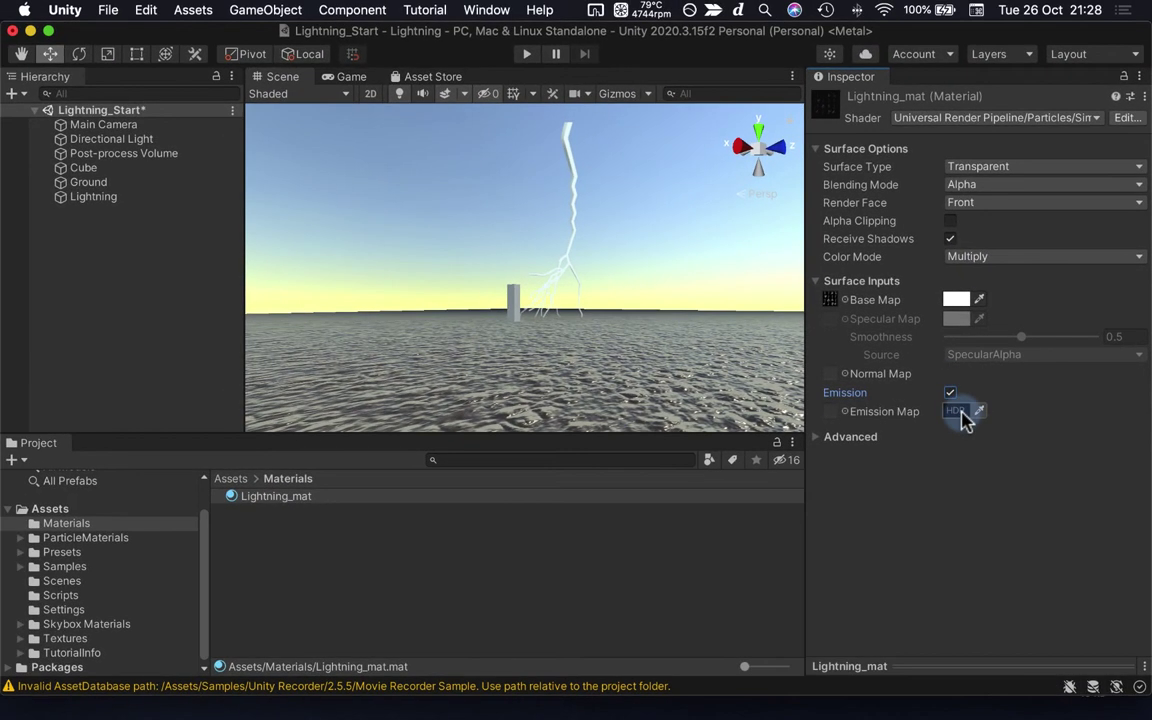
{"action": "left_click", "coordinate": [955, 411]}
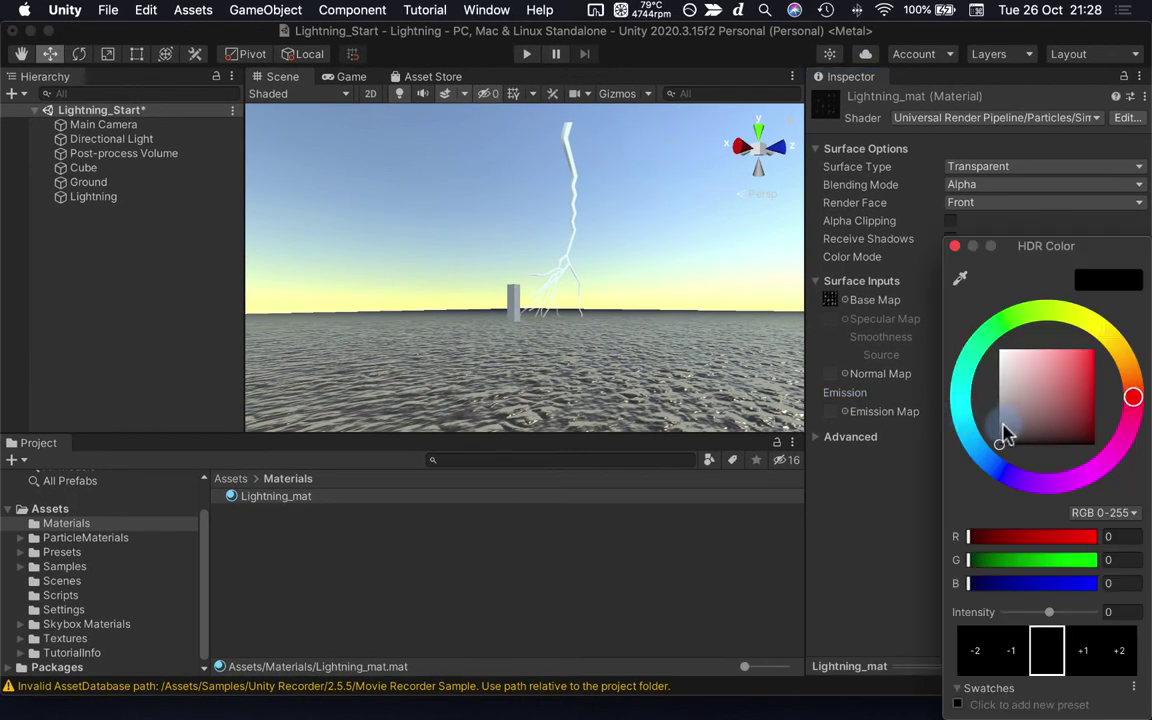
{"action": "left_click_drag", "start_coordinate": [1003, 437], "coordinate": [993, 355]}
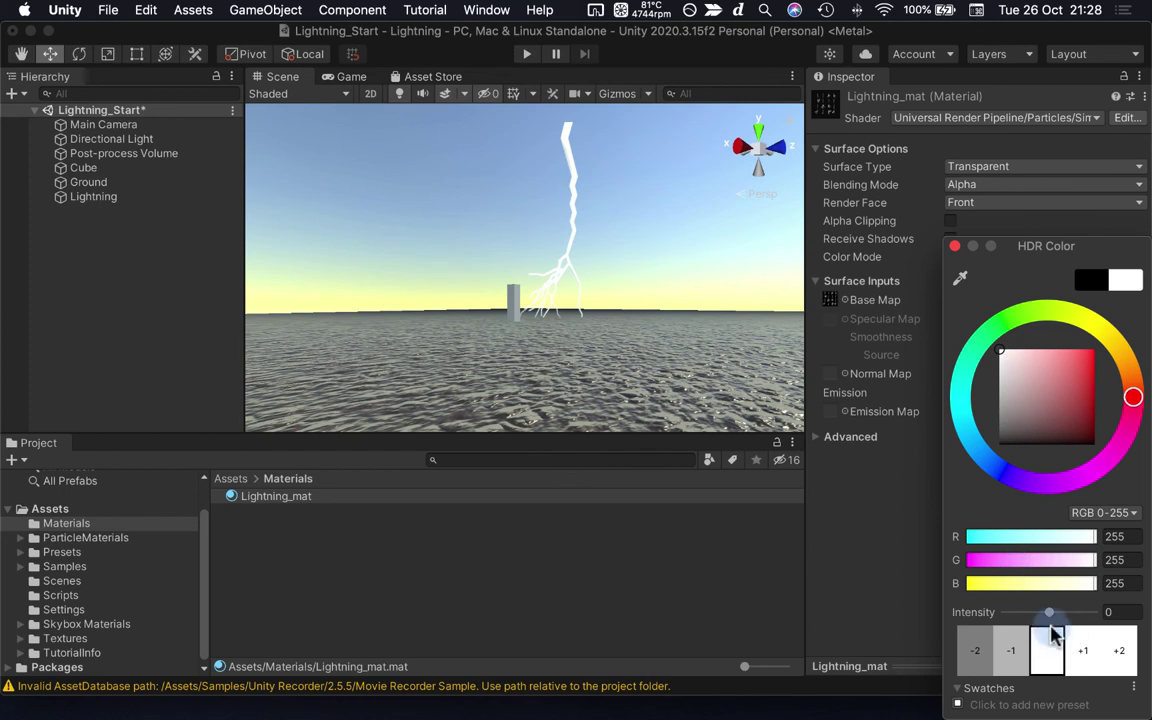
{"action": "left_click_drag", "start_coordinate": [1049, 612], "coordinate": [1070, 615]}
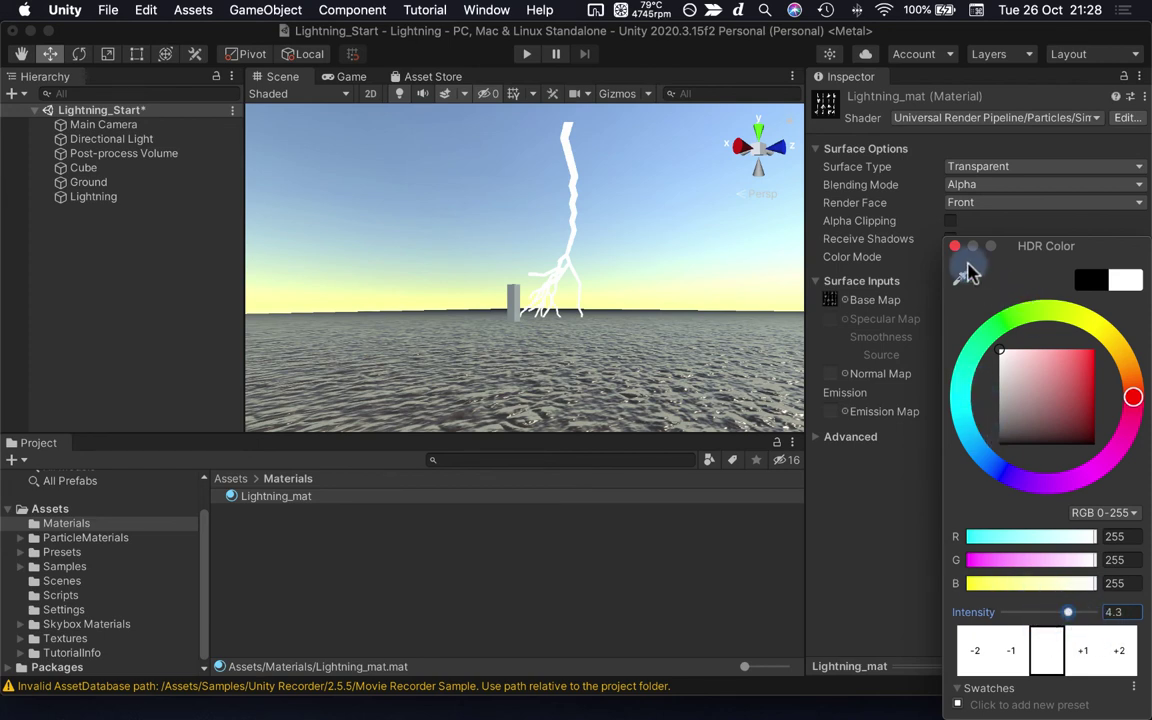
{"action": "left_click", "coordinate": [958, 247]}
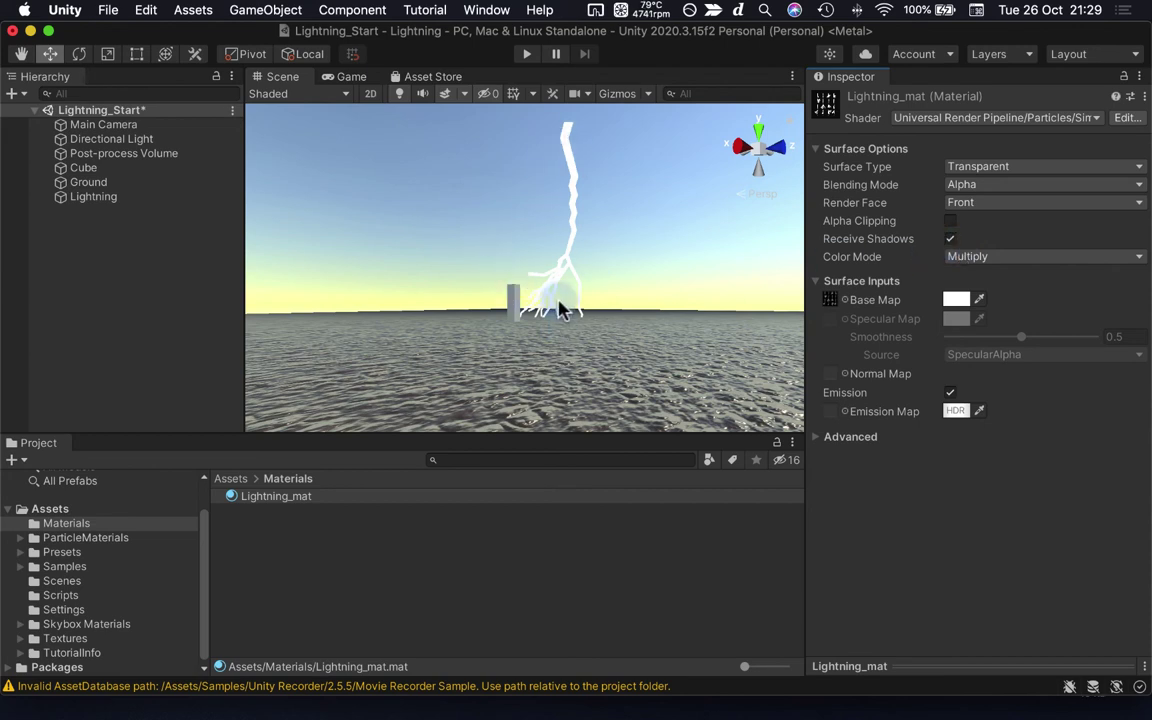
Add a Bloom override to the Post-process Volume, enabling Threshold 0.9 and Intensity 1.46.
{"action": "left_click", "coordinate": [180, 155]}
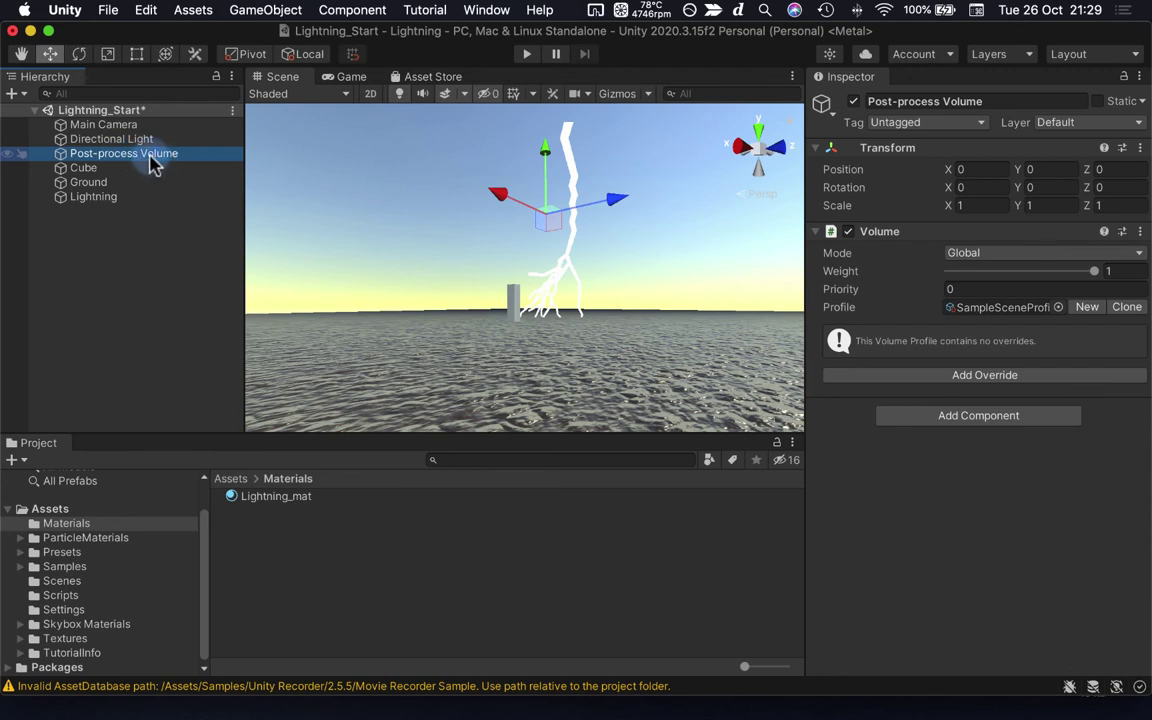
{"action": "left_click", "coordinate": [880, 377]}
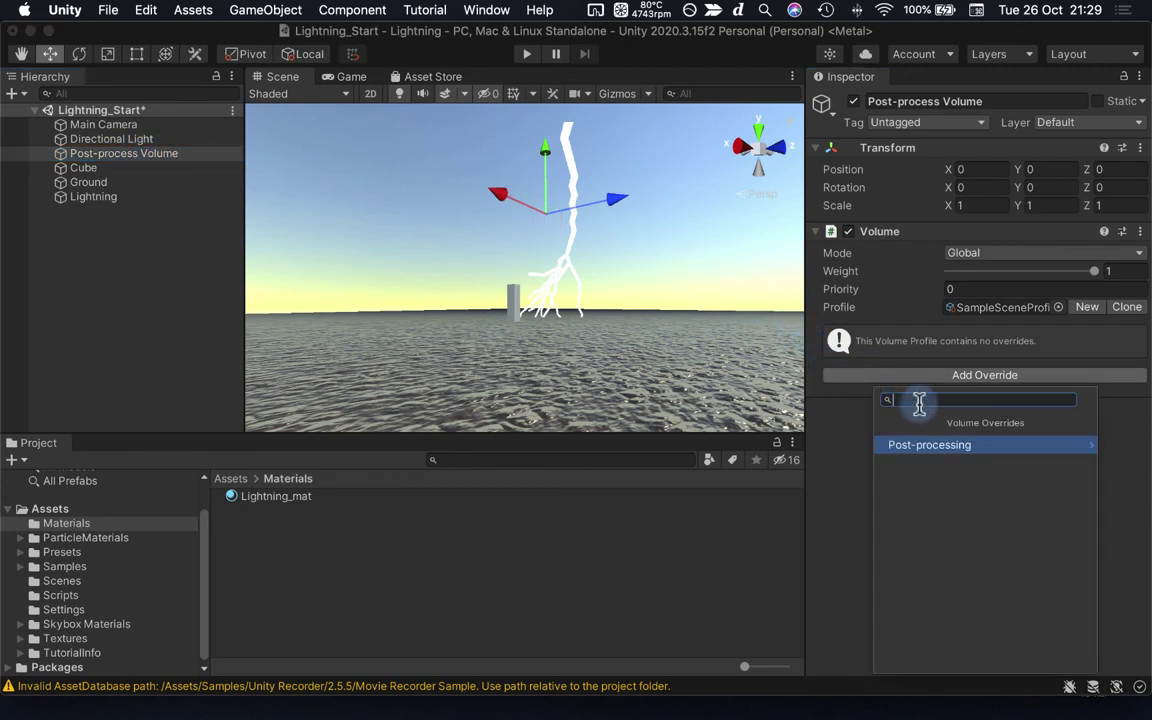
{"action": "type", "text": "Bloo"}
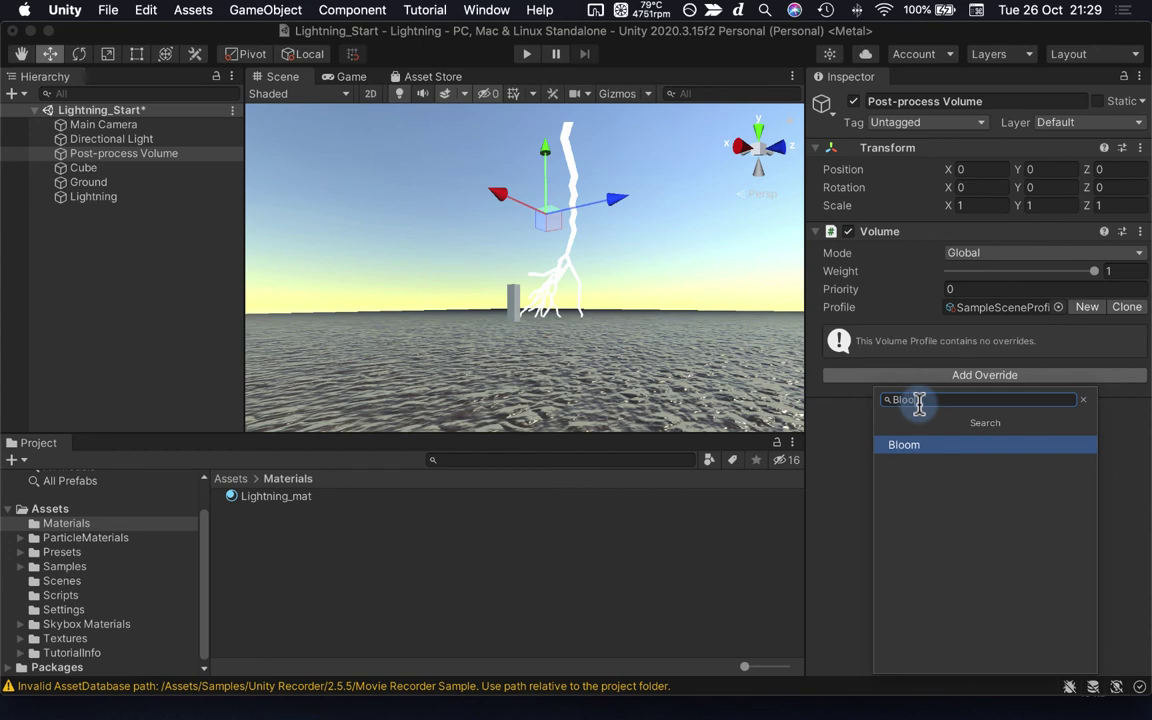
{"action": "left_click", "coordinate": [926, 445]}
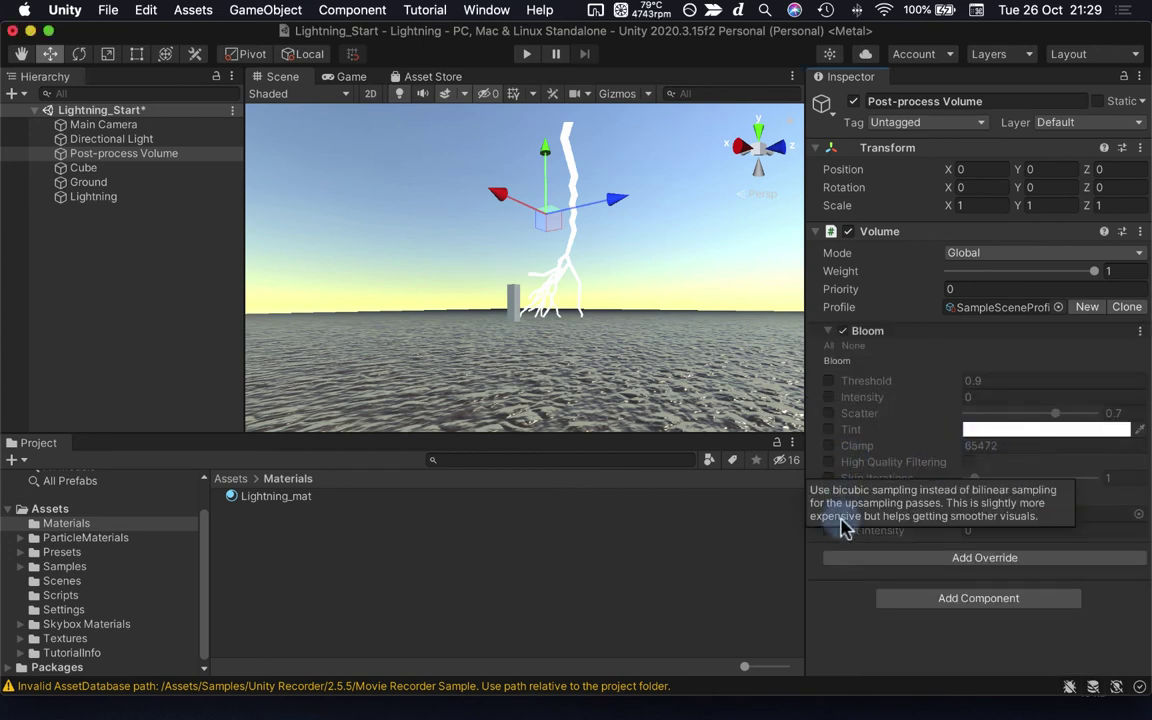
{"action": "left_click", "coordinate": [829, 381]}
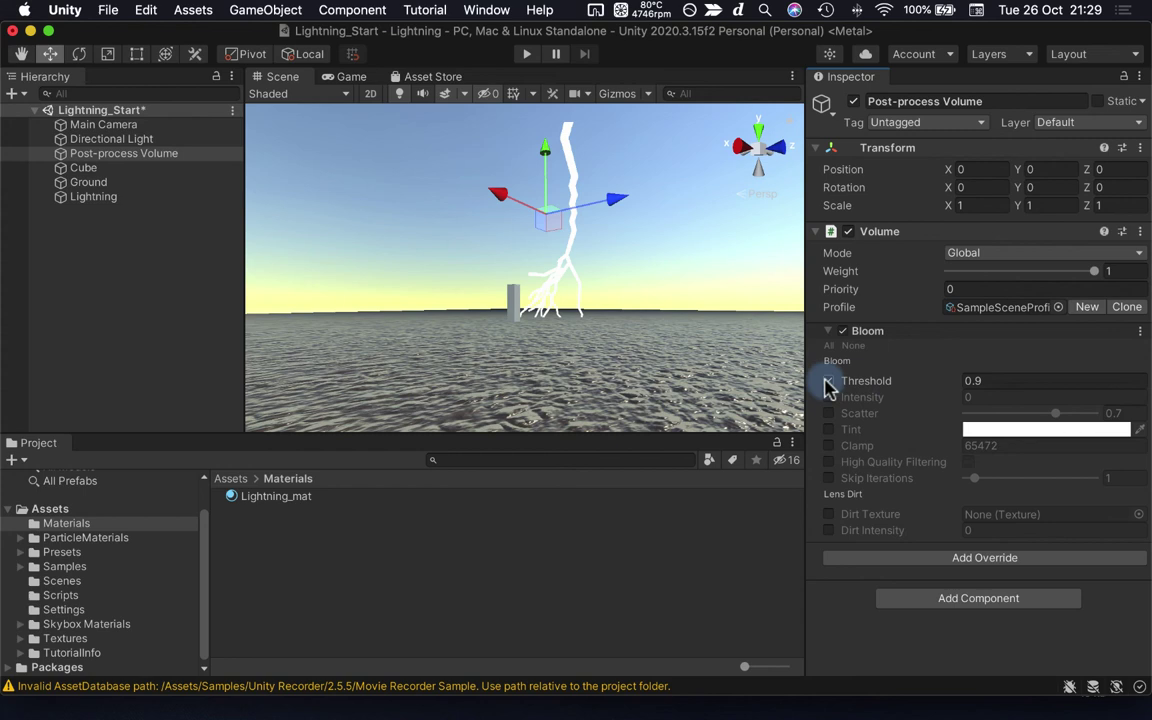
{"action": "left_click", "coordinate": [828, 397]}
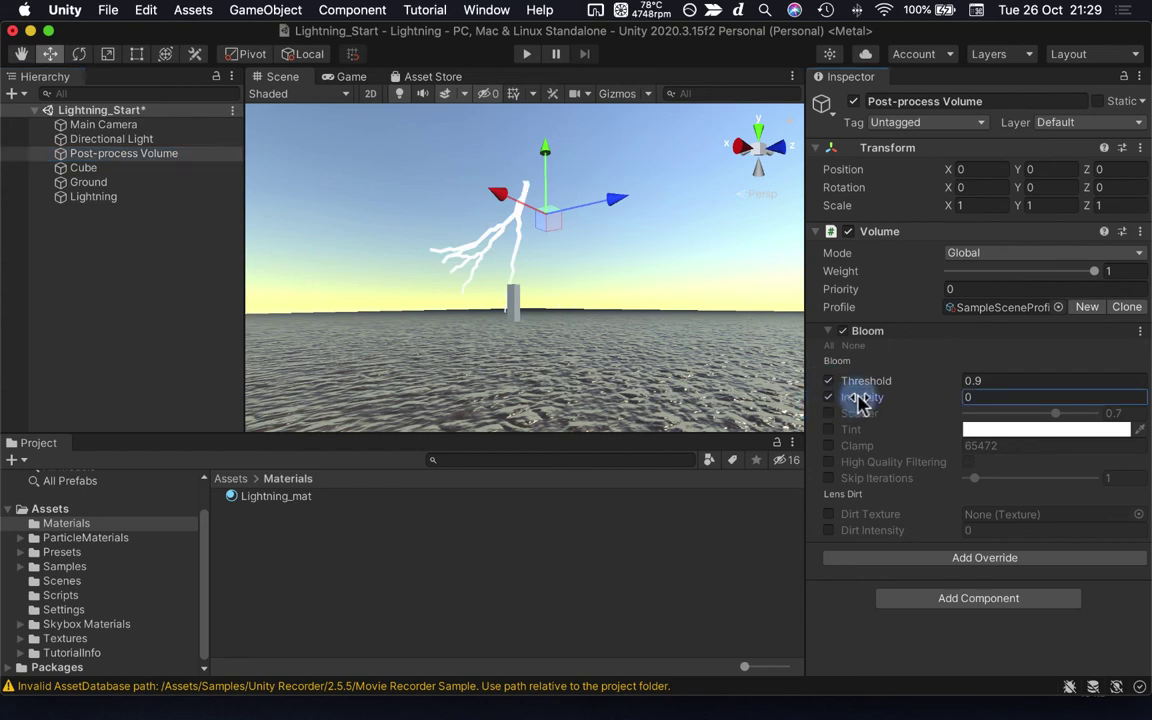
{"action": "left_click_drag", "start_coordinate": [860, 399], "coordinate": [905, 399]}
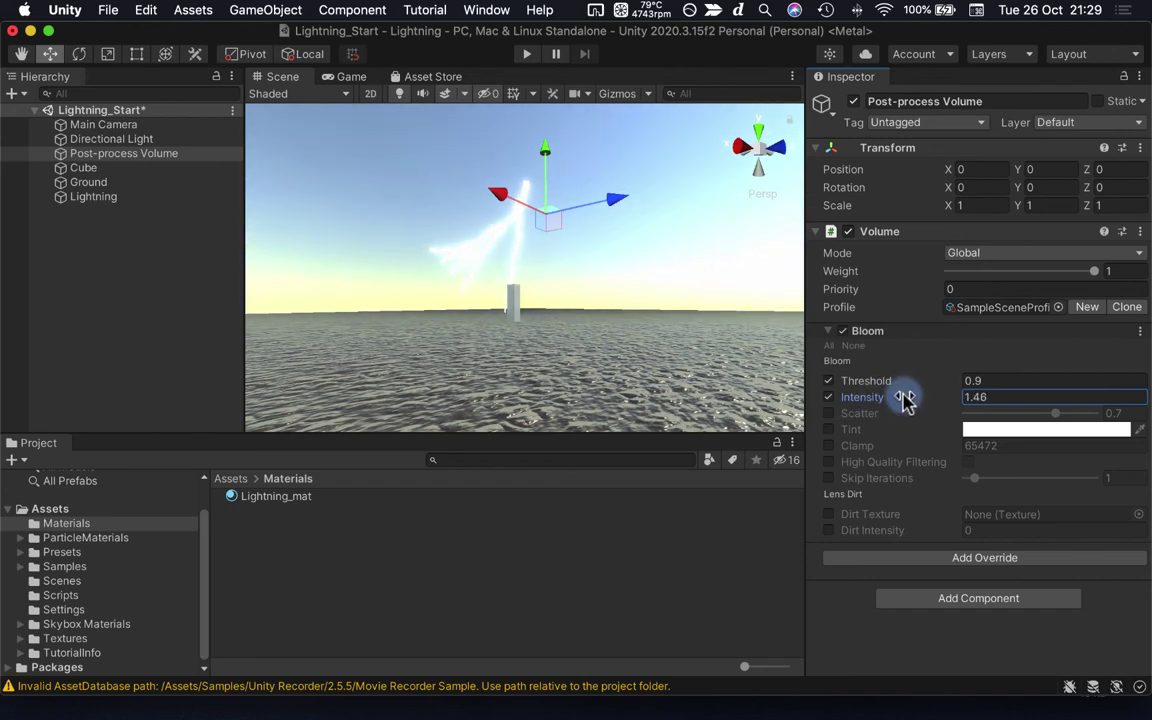